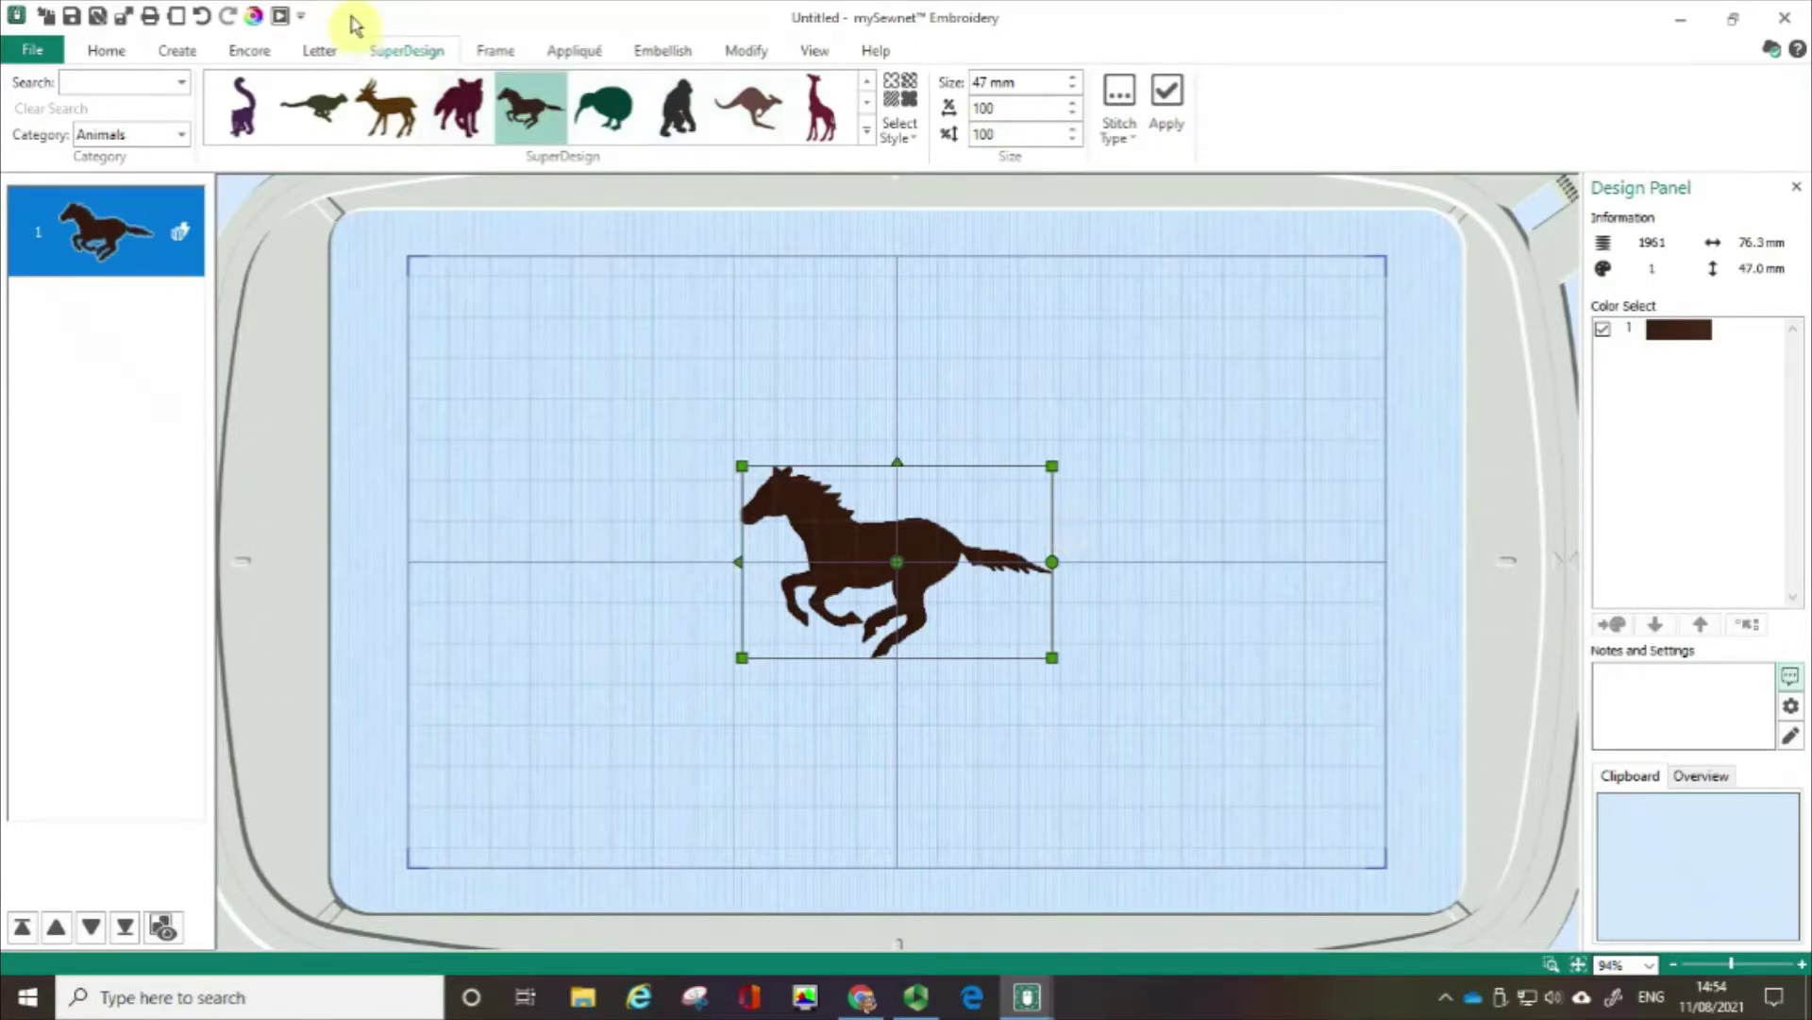
Enlarge the horse design to about 152 mm wide, shrink it to about 16 mm wide, and check its stitch count
left_click(408, 60)
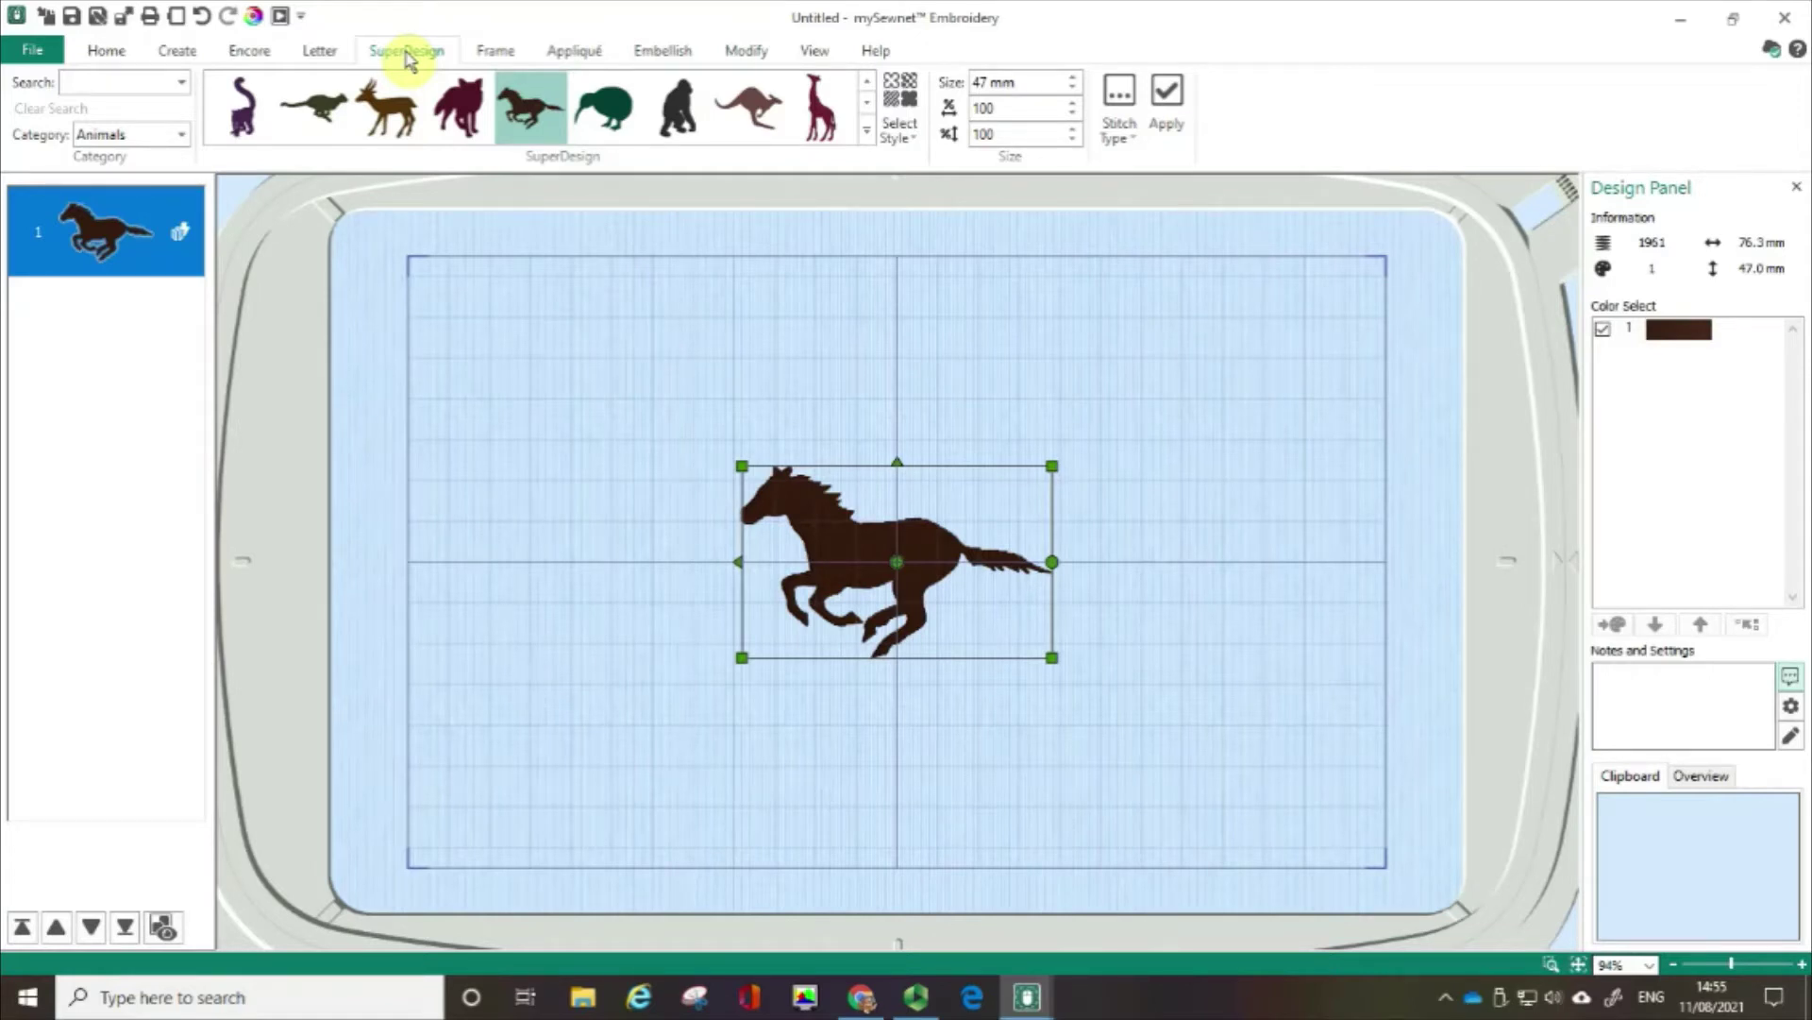
left_click(944, 550)
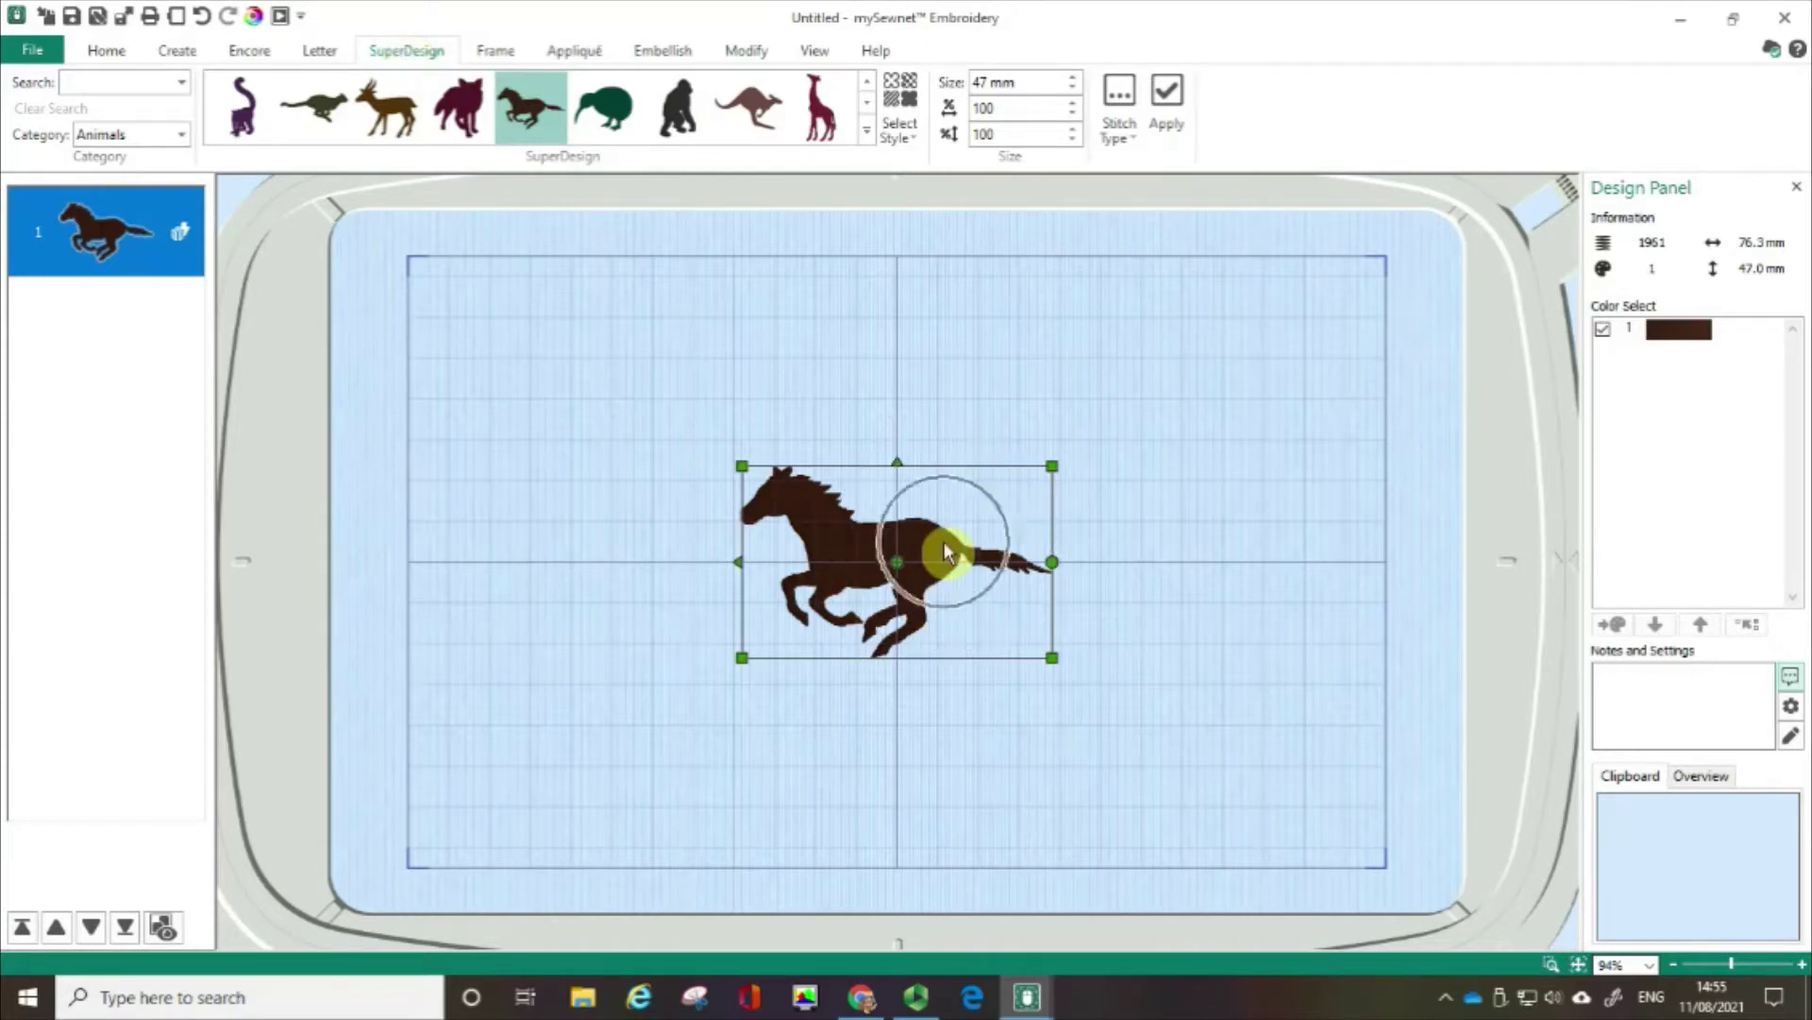
left_click(1053, 472)
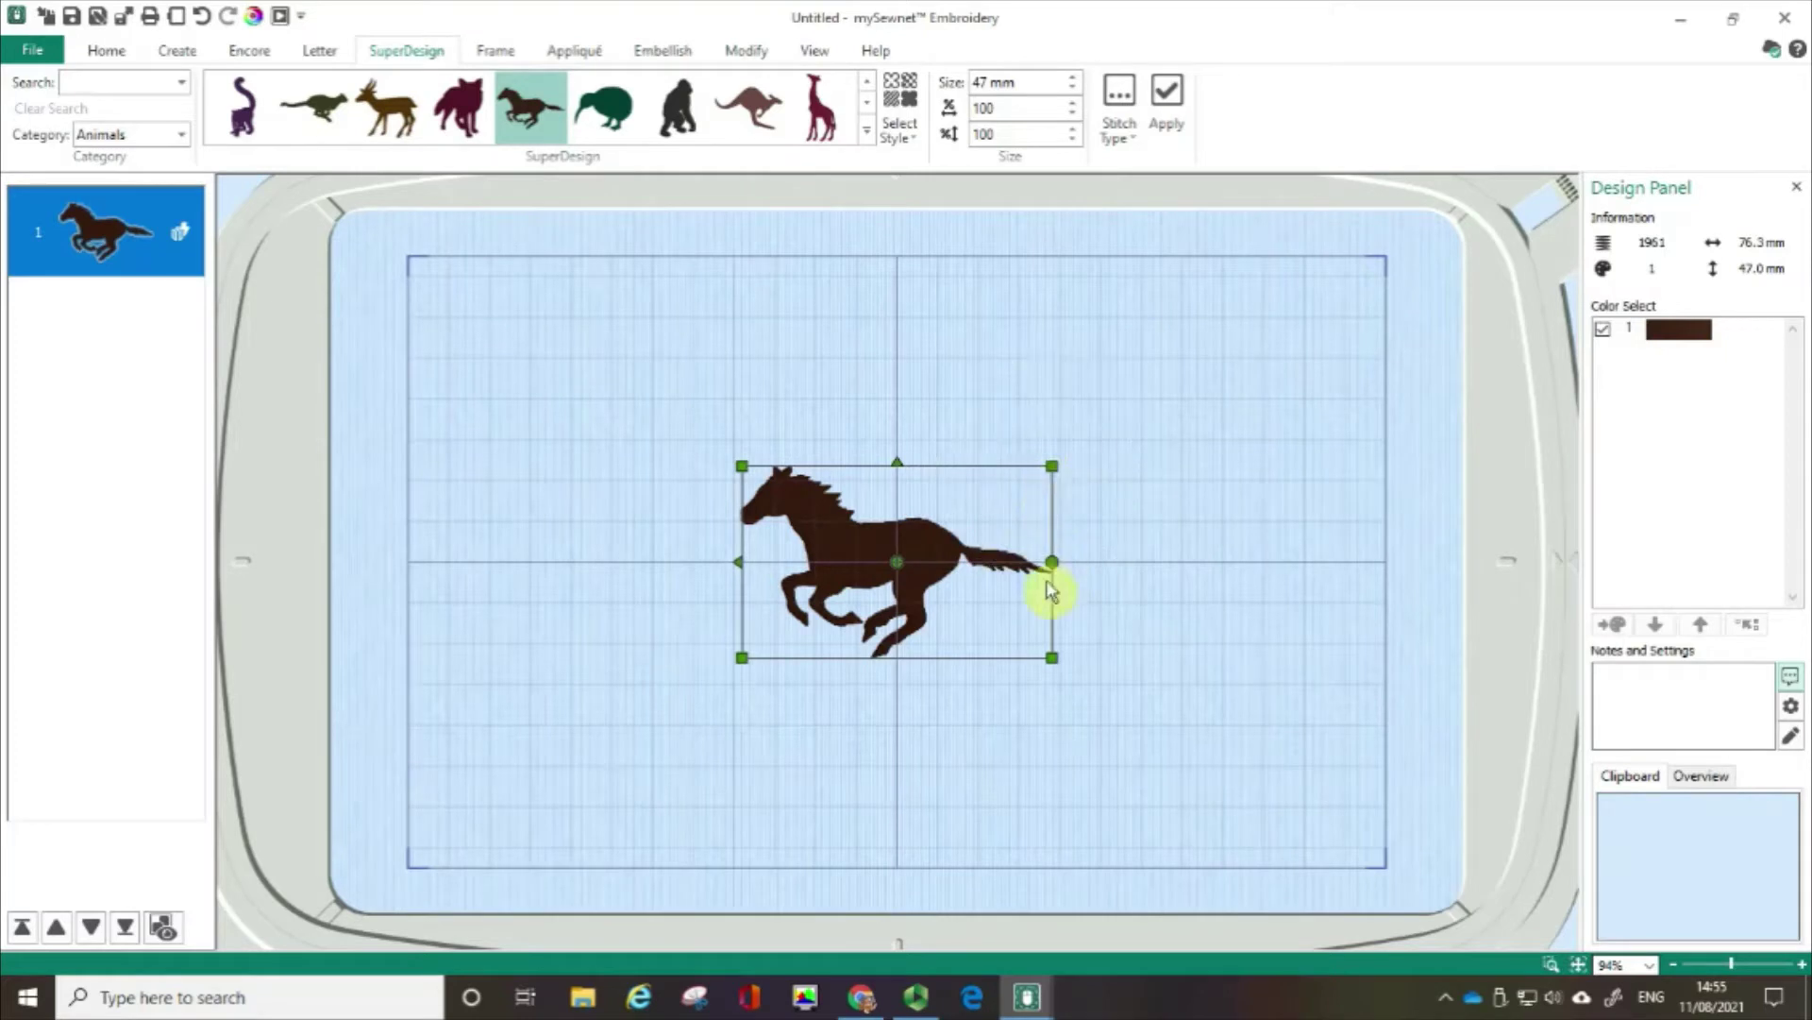
left_click(1053, 659)
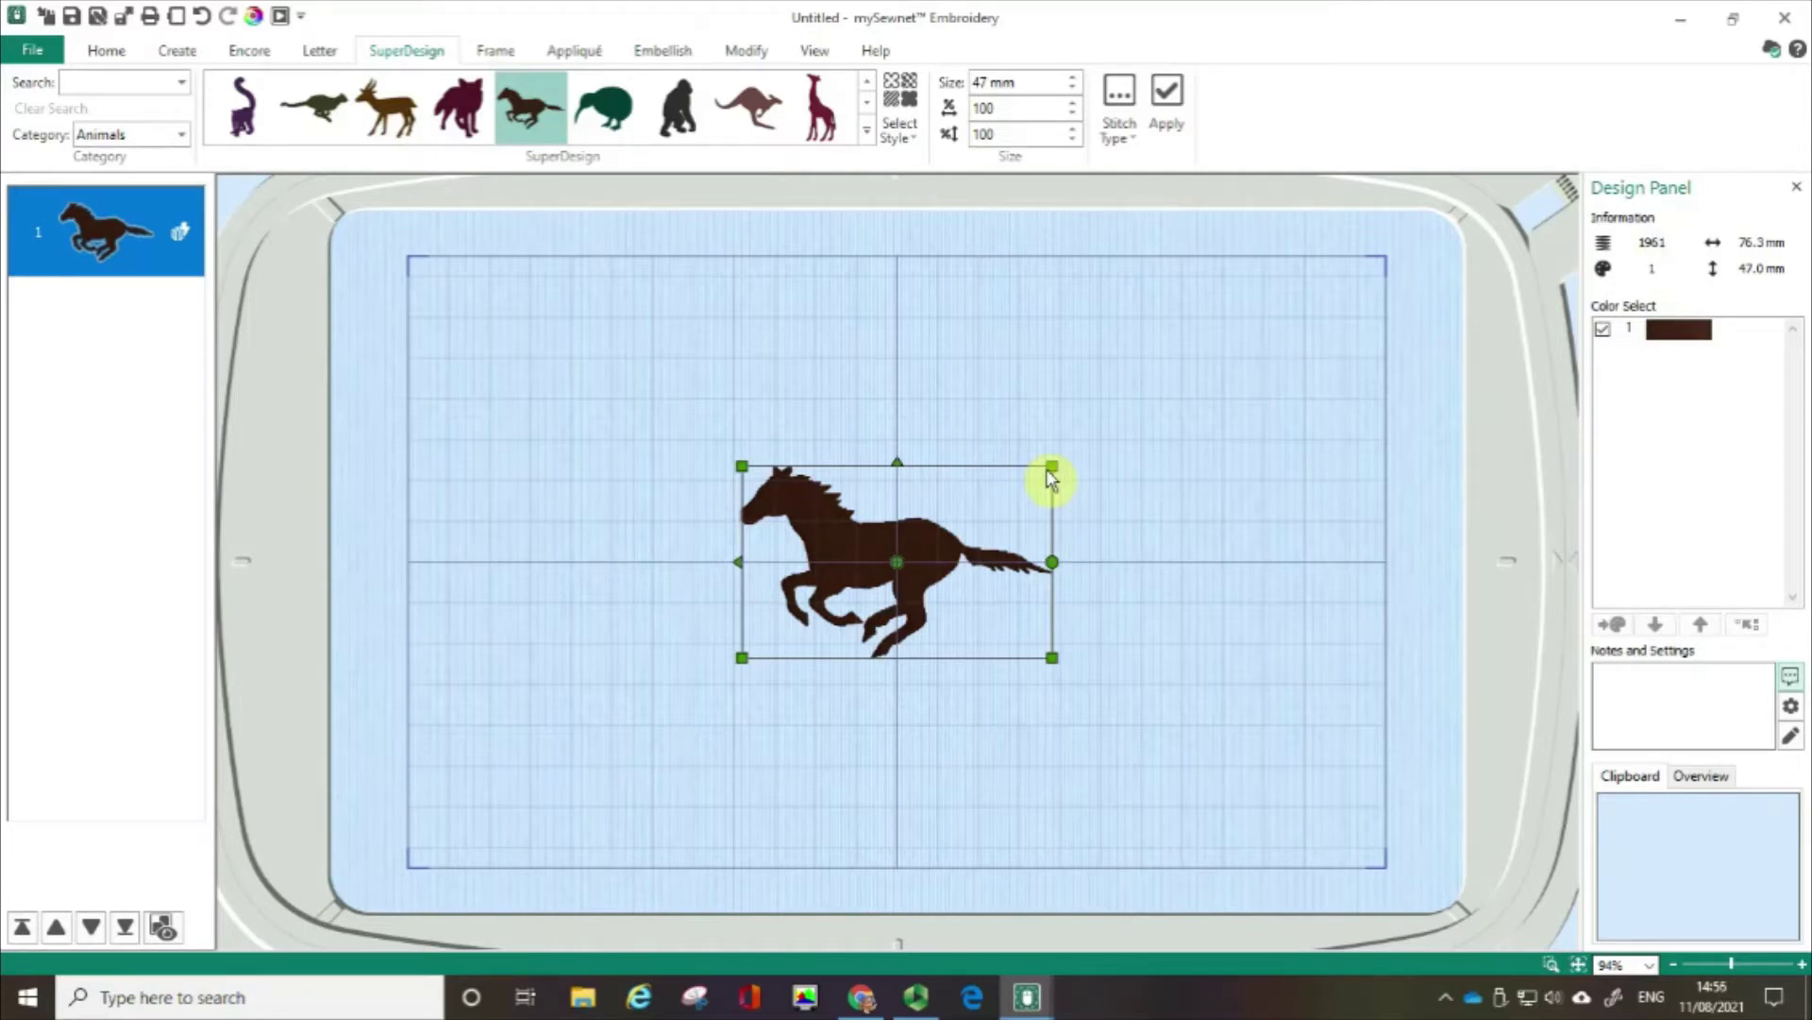
left_click_drag(1048, 471, 1358, 302)
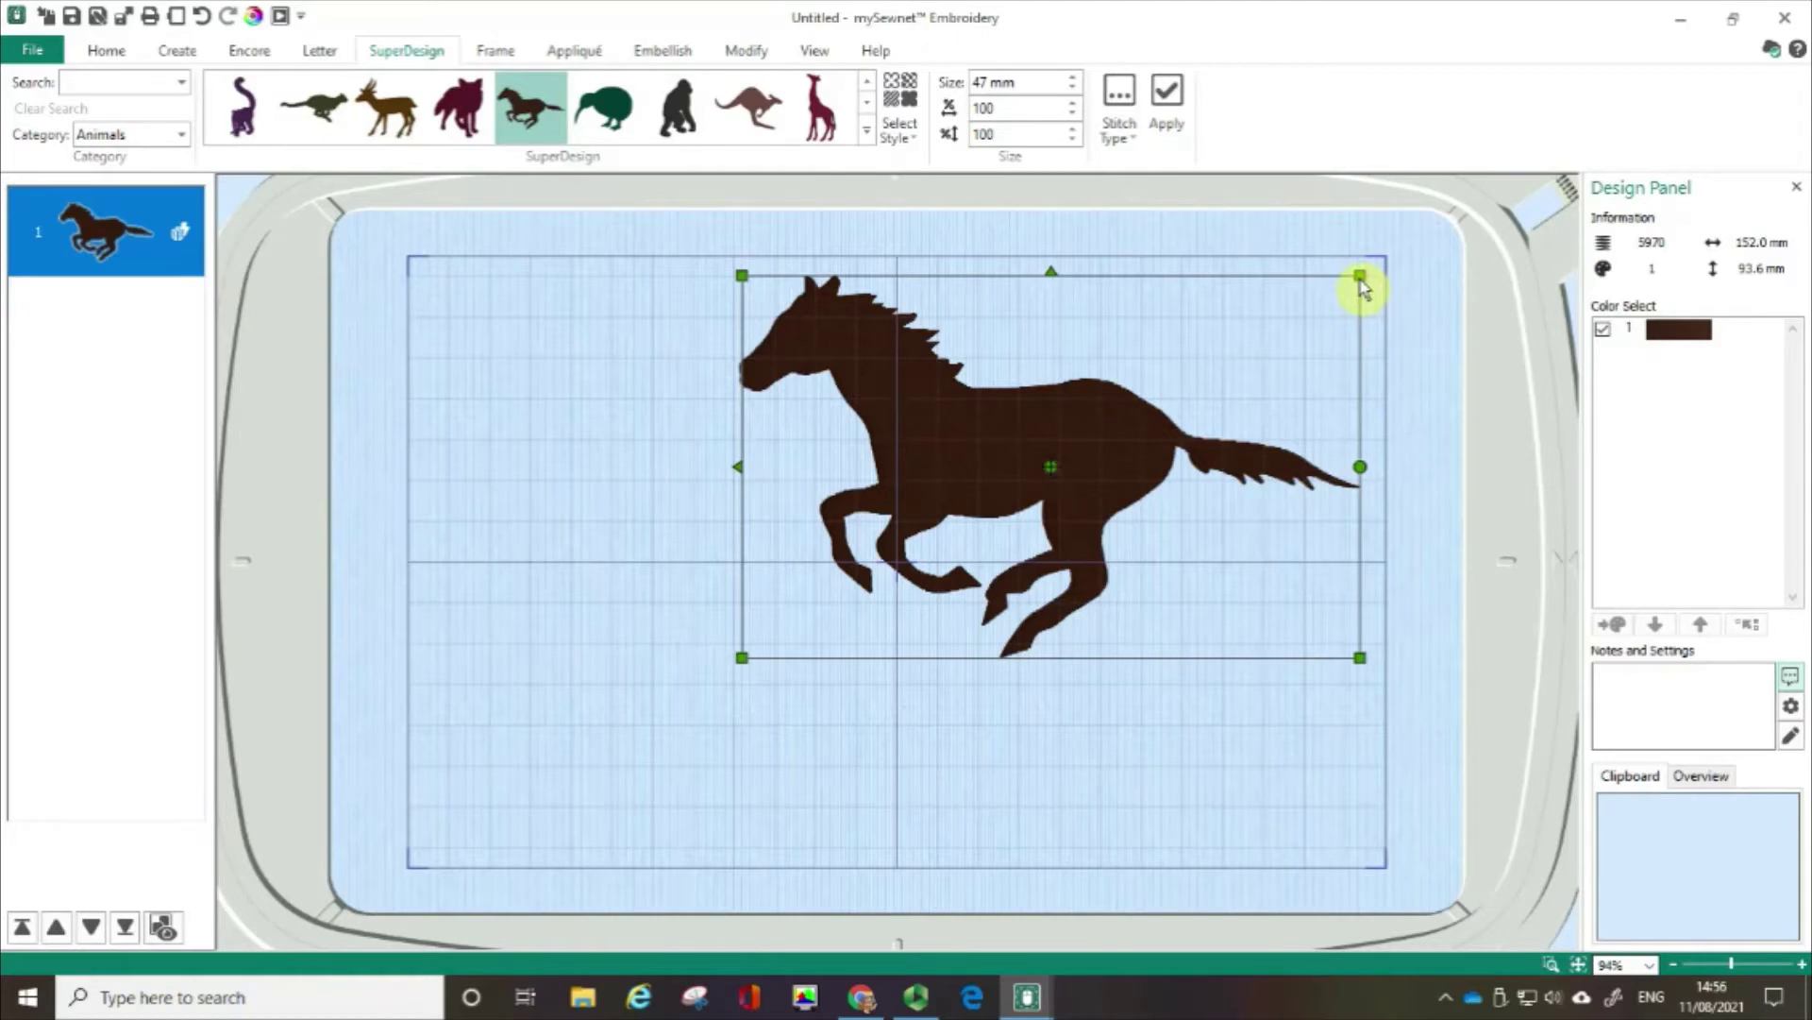
left_click_drag(1361, 280, 812, 633)
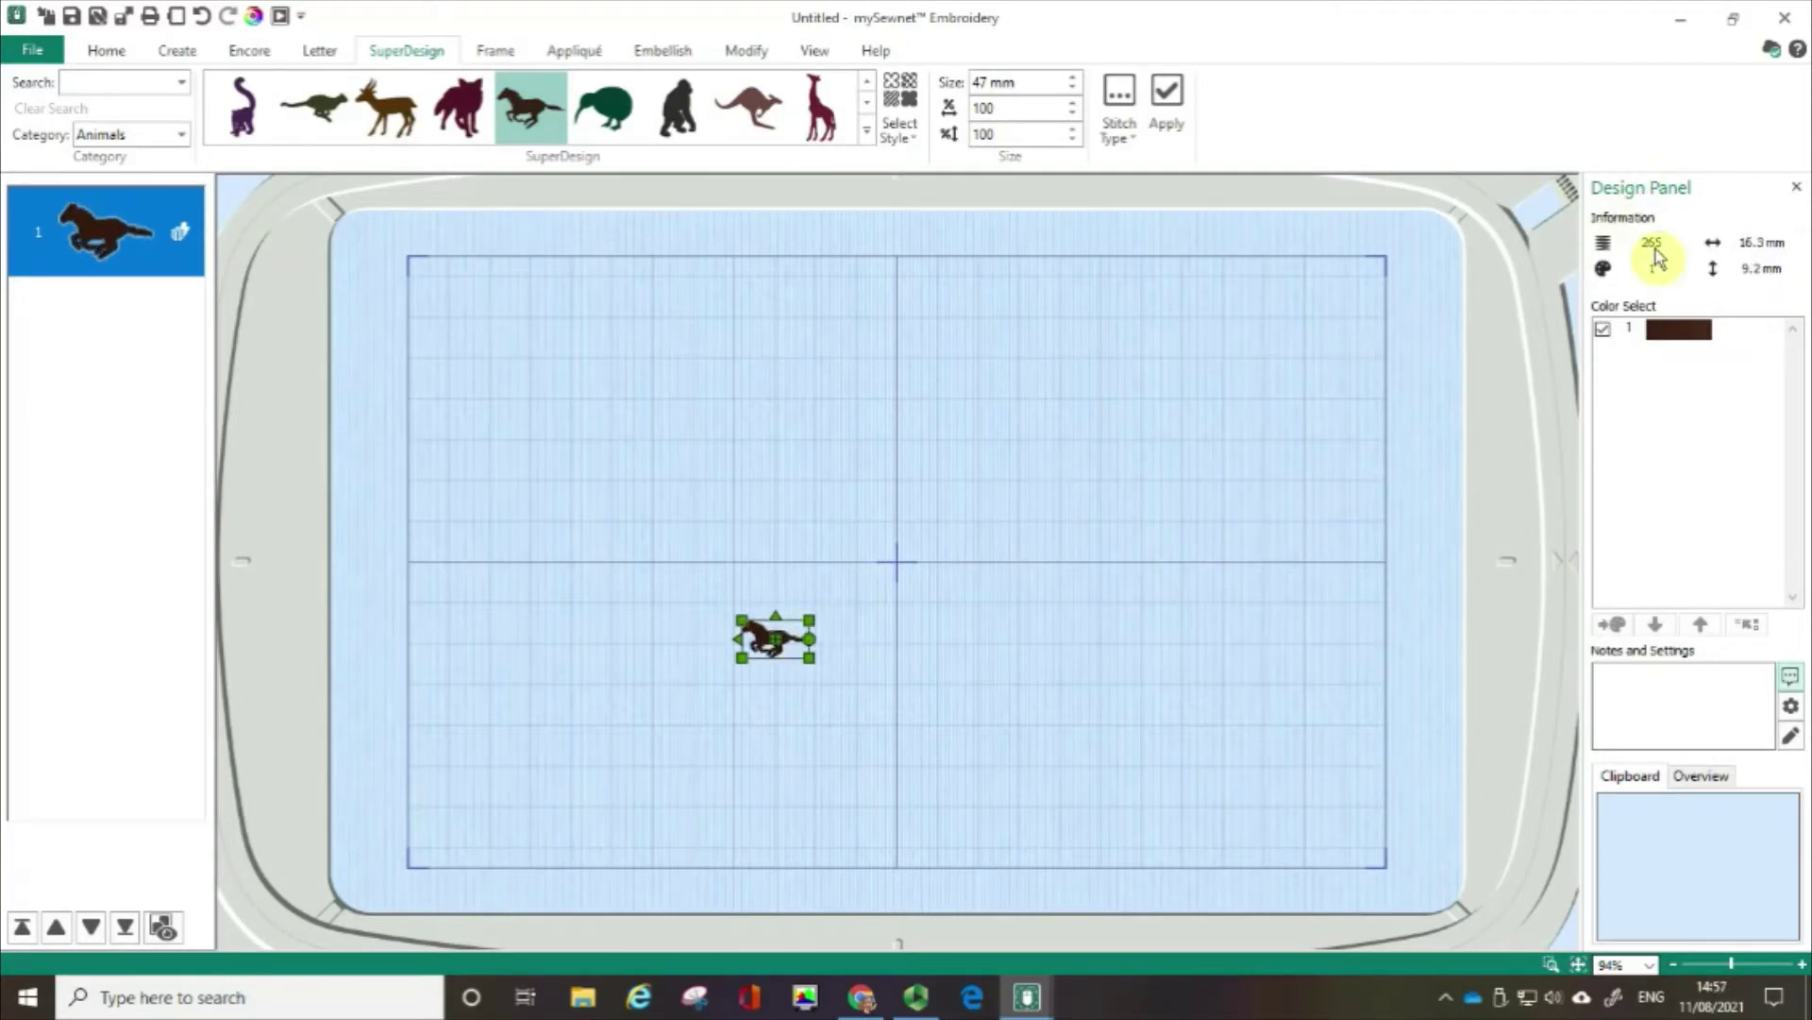
left_click(1654, 253)
left_click(1654, 253)
left_click(1654, 253)
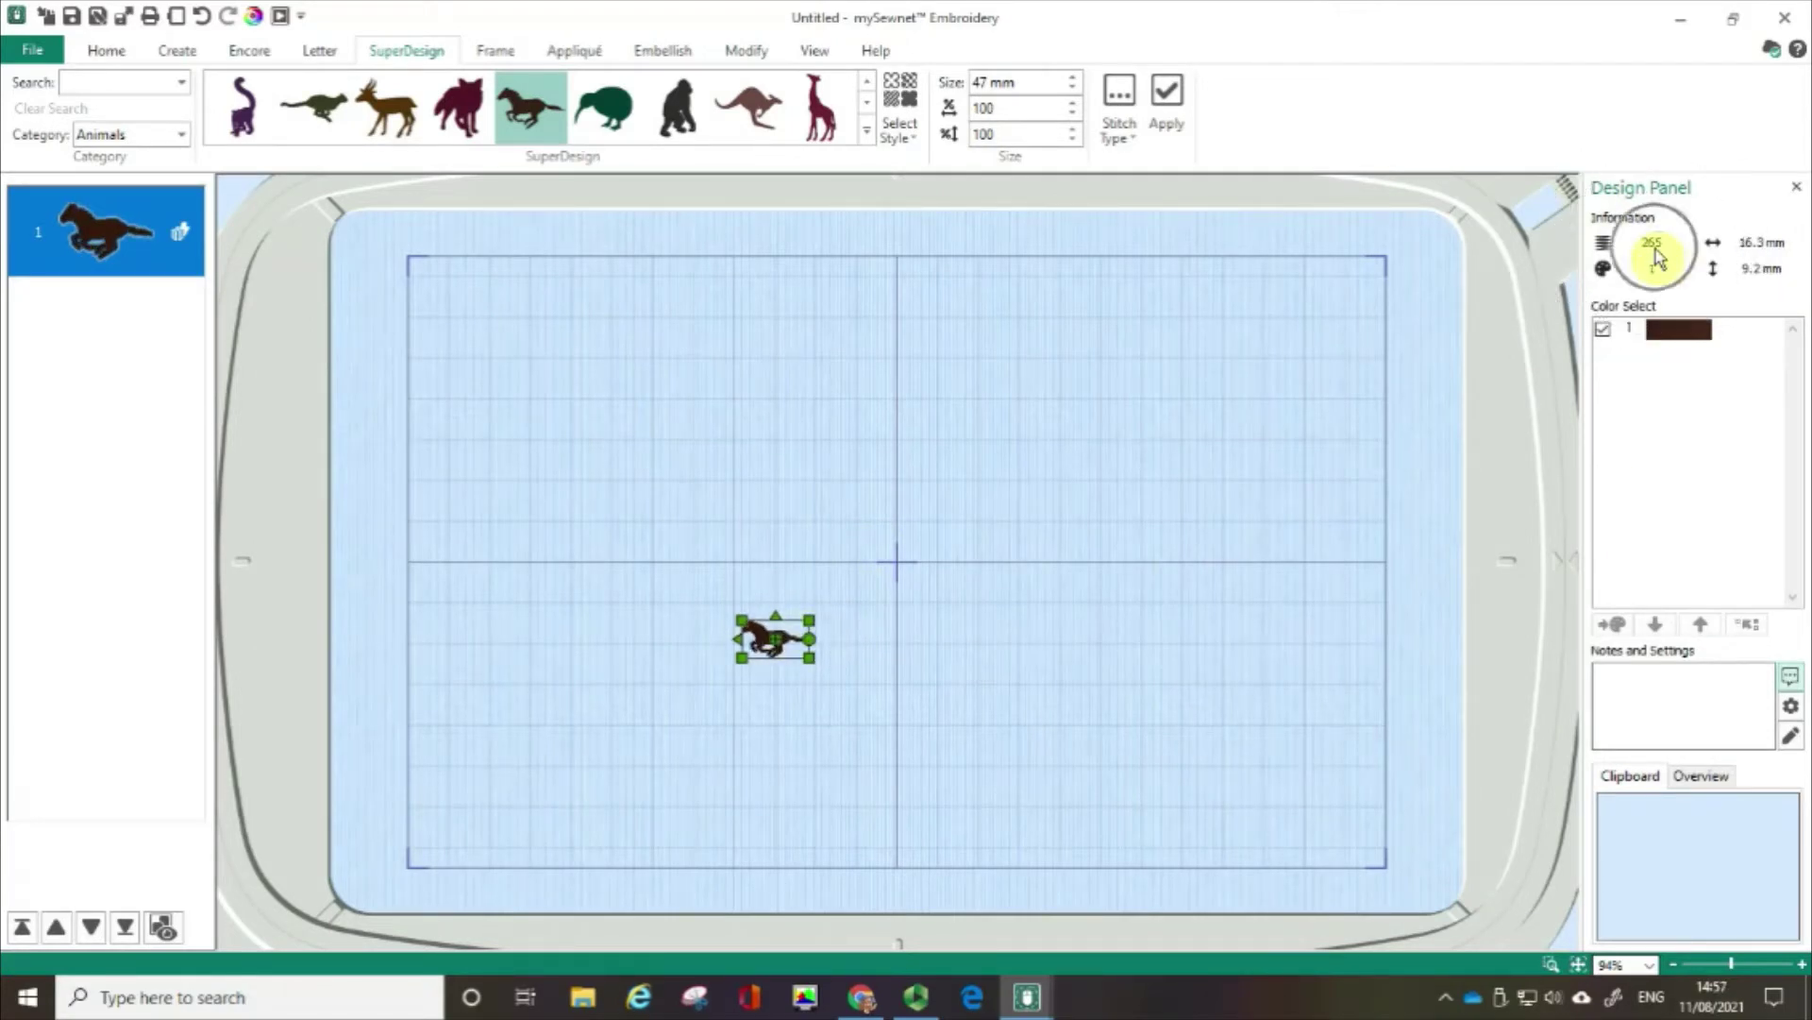
left_click(1653, 253)
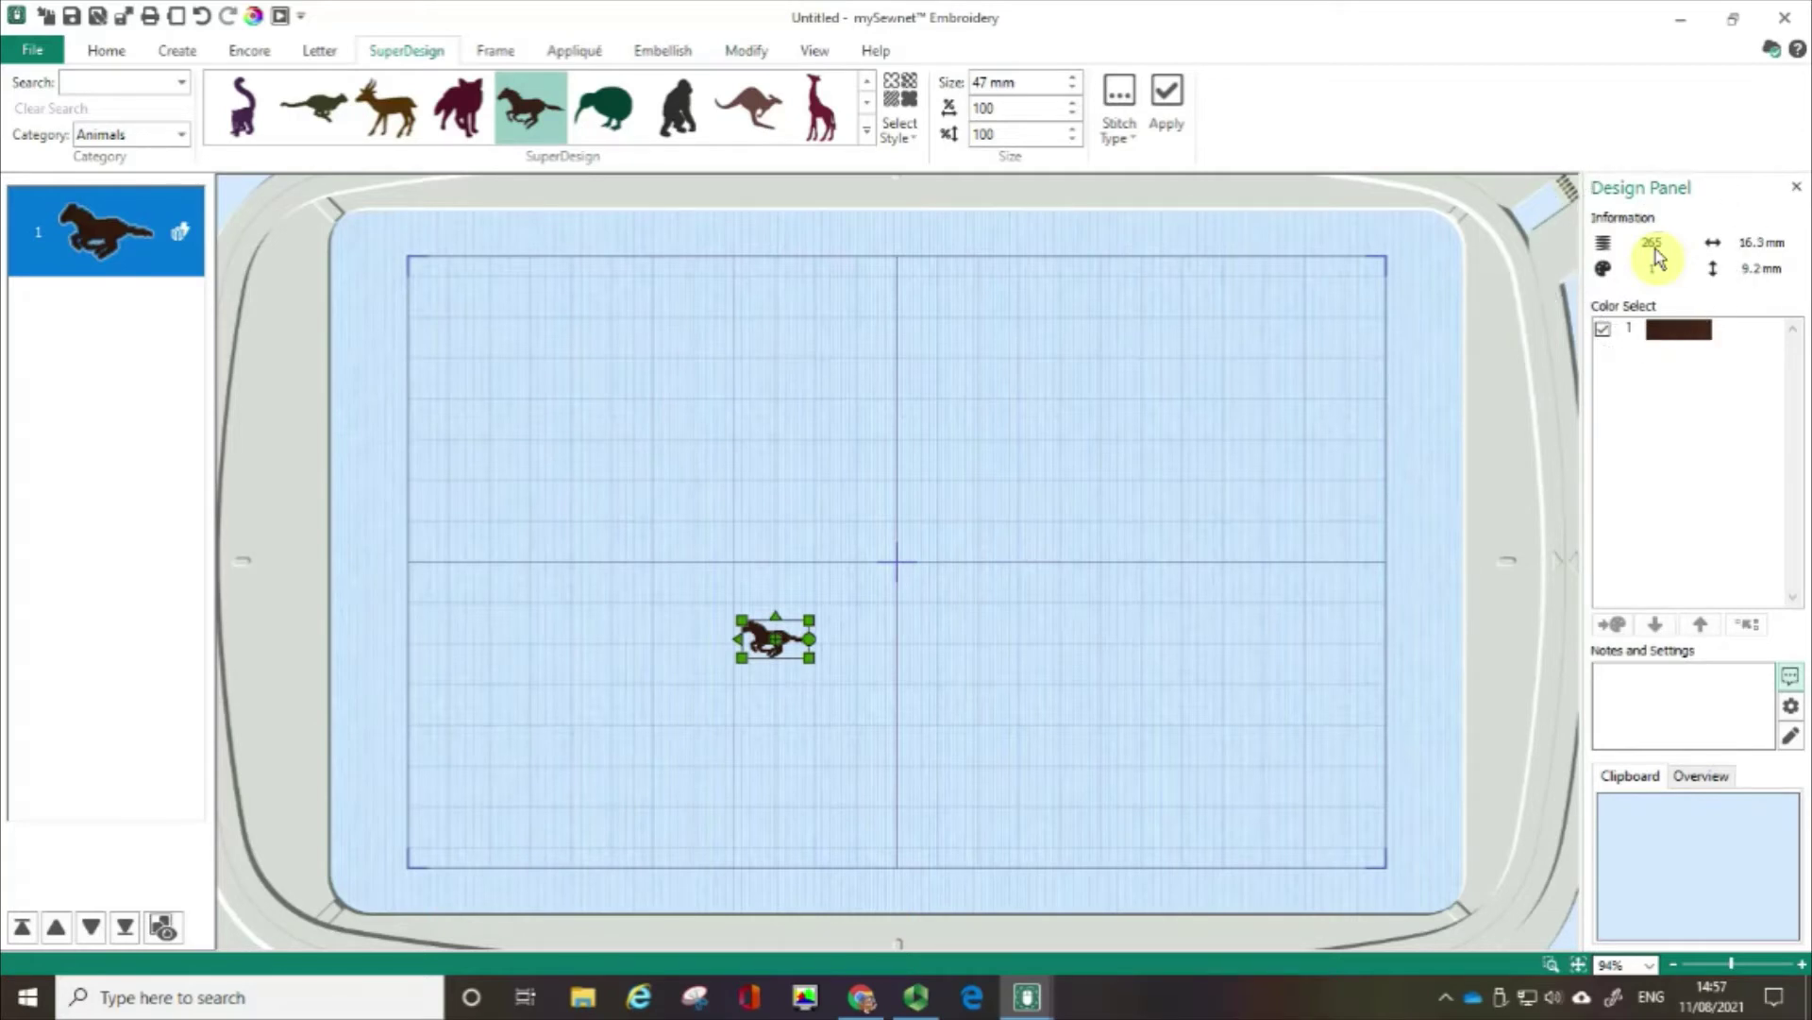
Delete the small horse design from the hoop
left_click(798, 670)
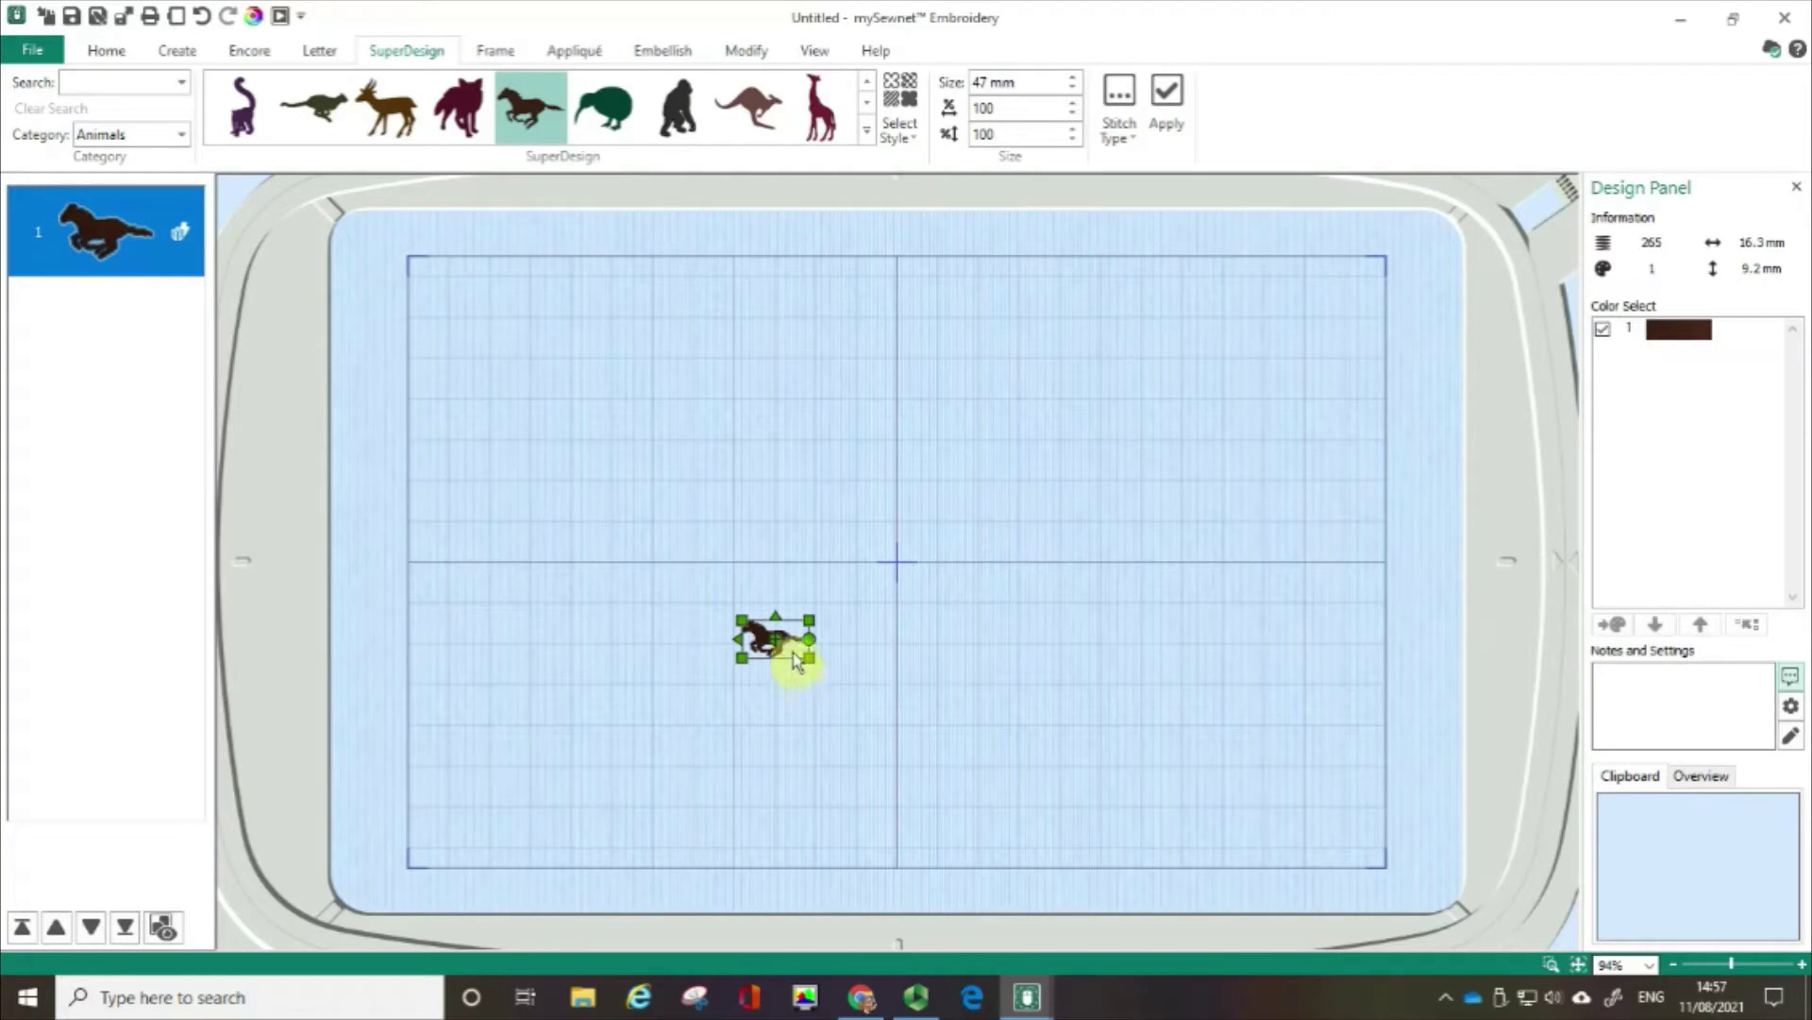
left_click(793, 655)
key("Delete")
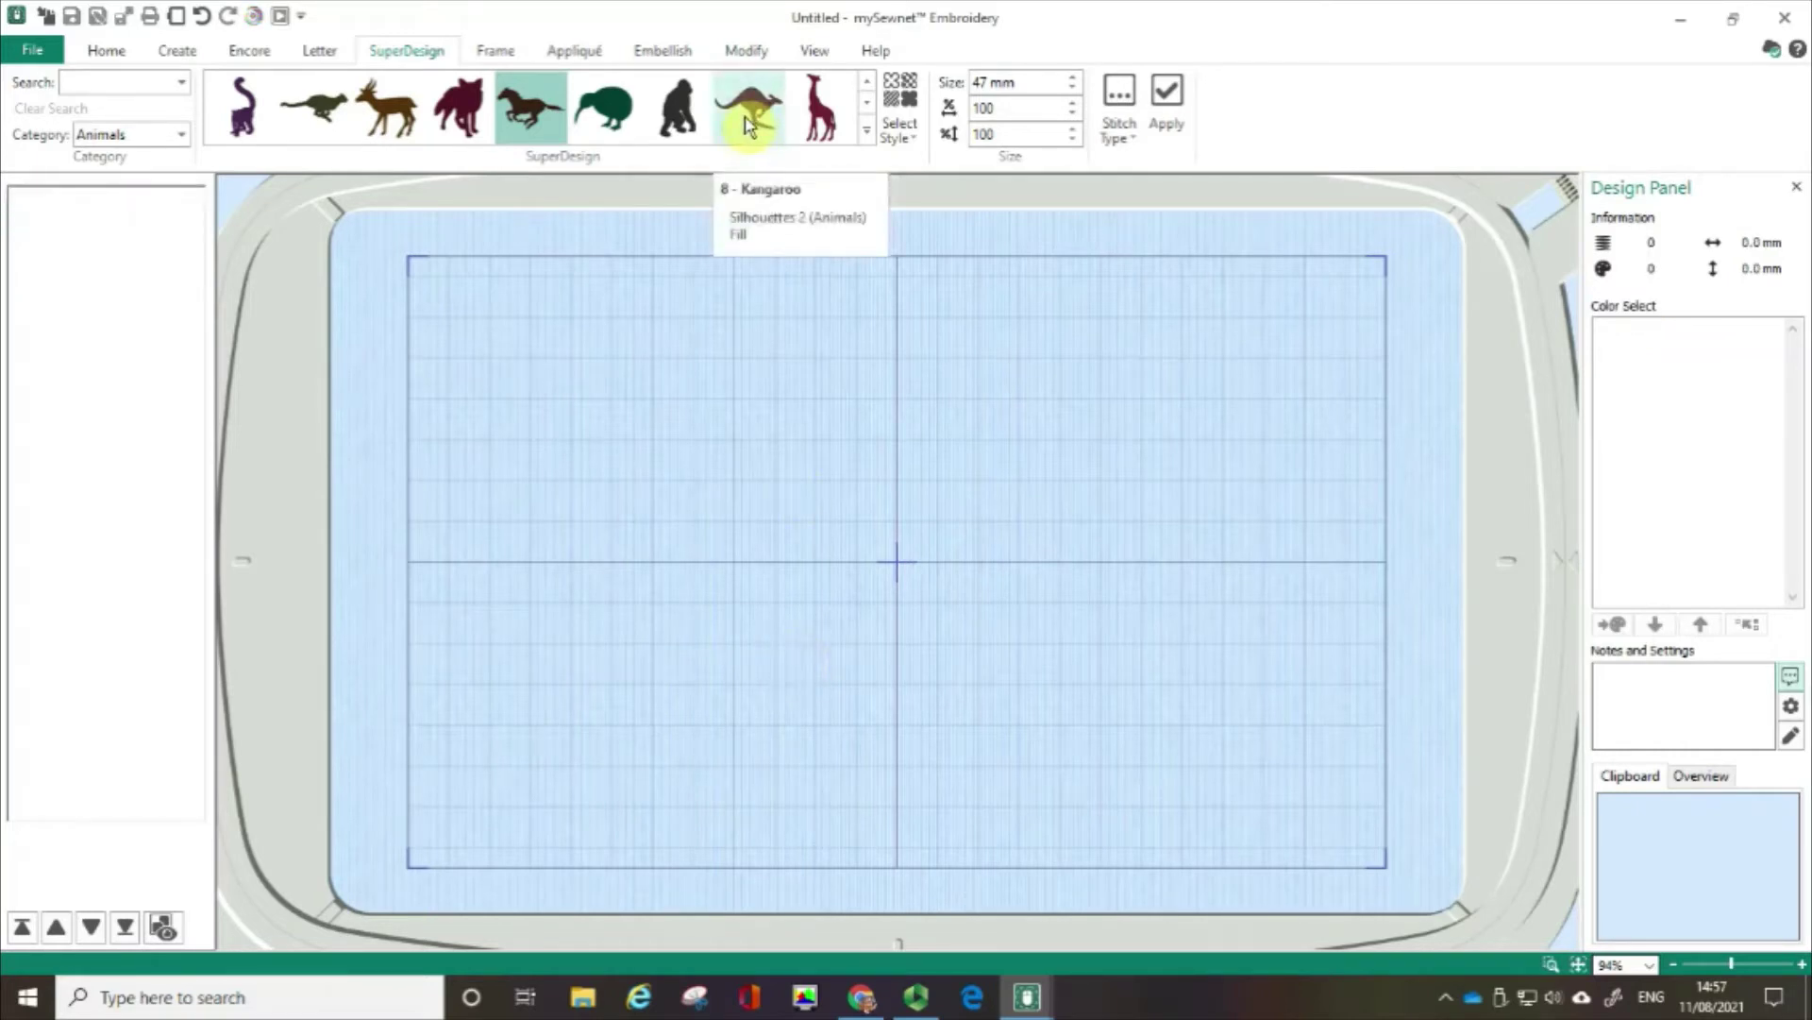
Choose the Kangaroo silhouette from the Animals SuperDesigns and set its size to 90 mm
left_click(745, 125)
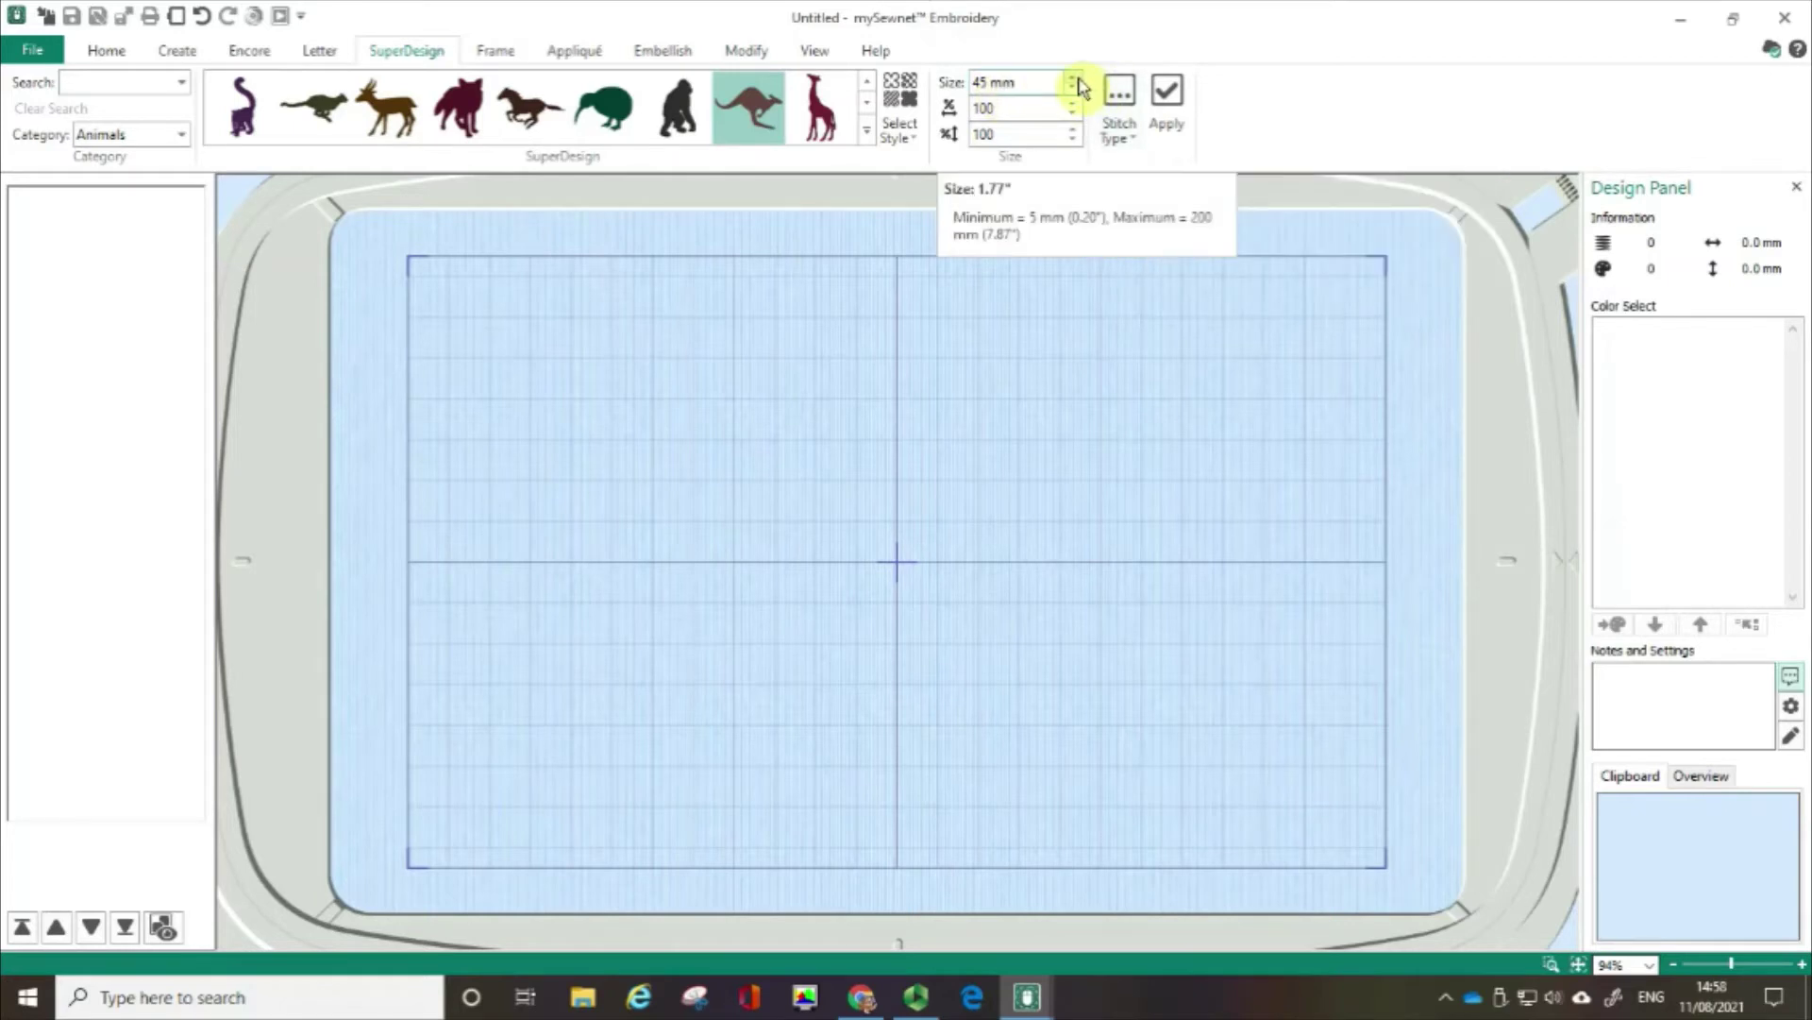
left_click(991, 85)
double_click(990, 84)
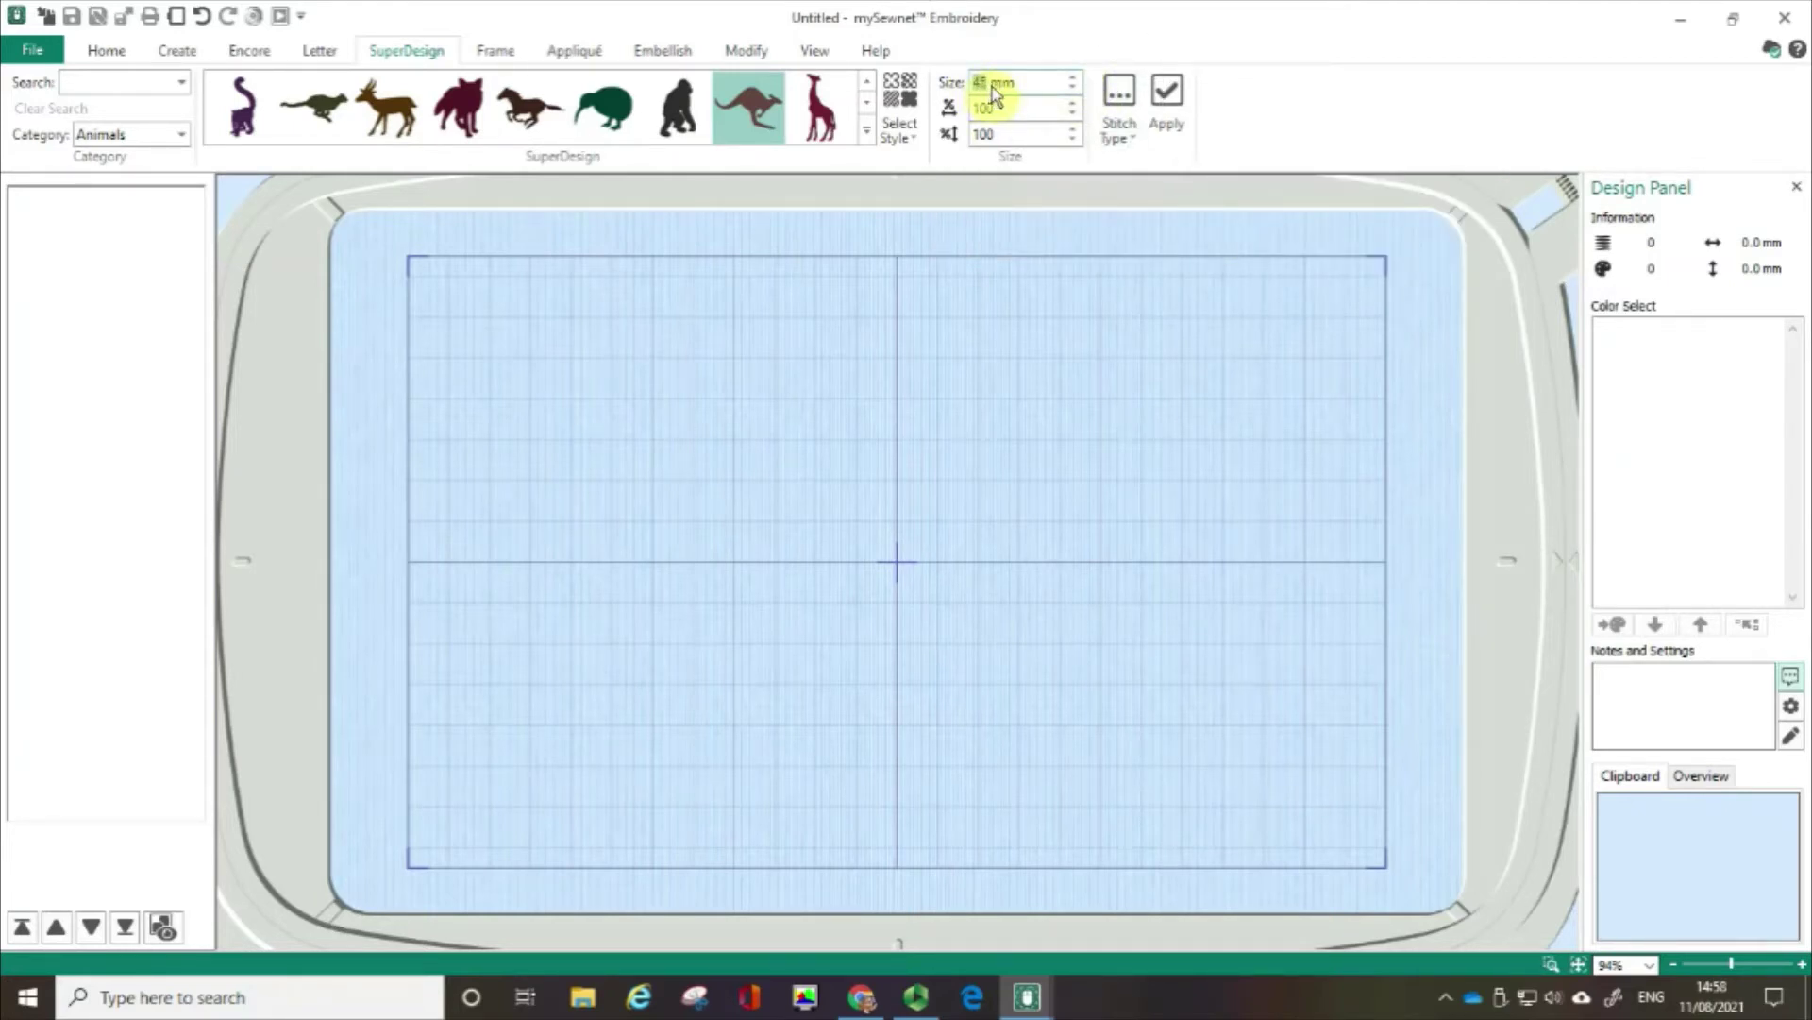
type("90")
Set the kangaroo's pattern fill to pattern 109 from the Hearts group
left_click(1121, 147)
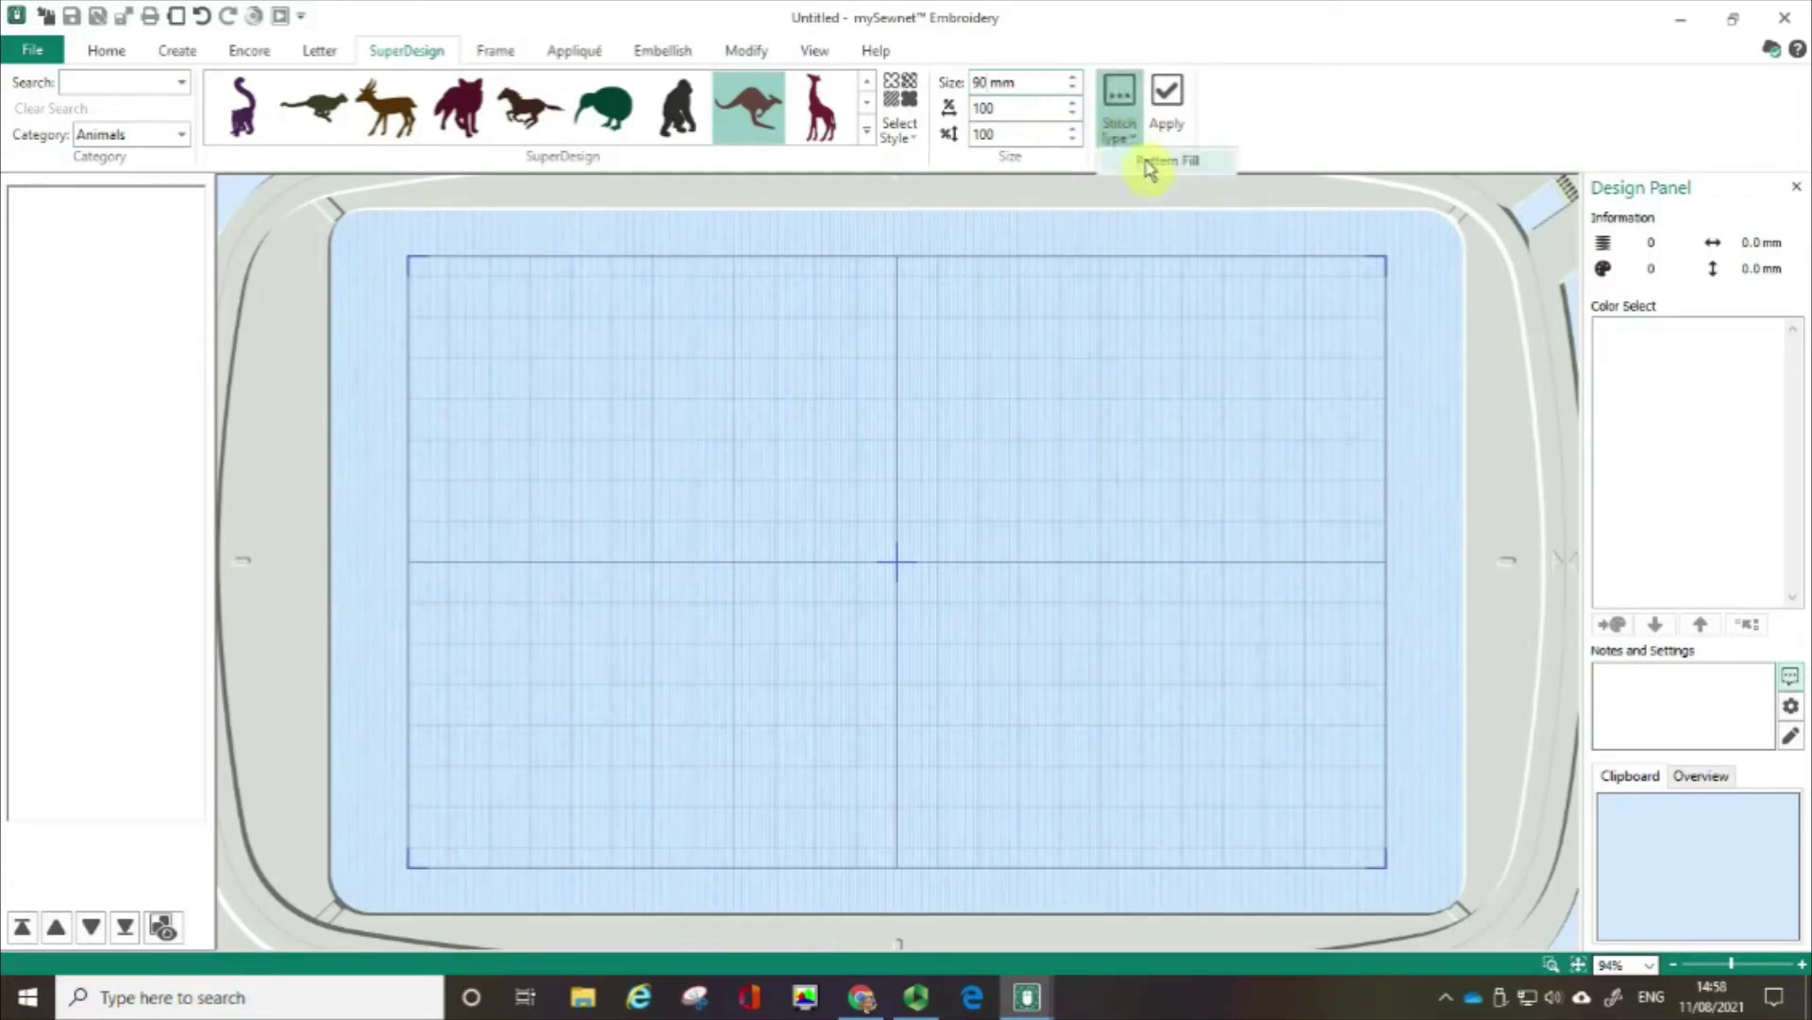
left_click(1158, 169)
left_click(1157, 168)
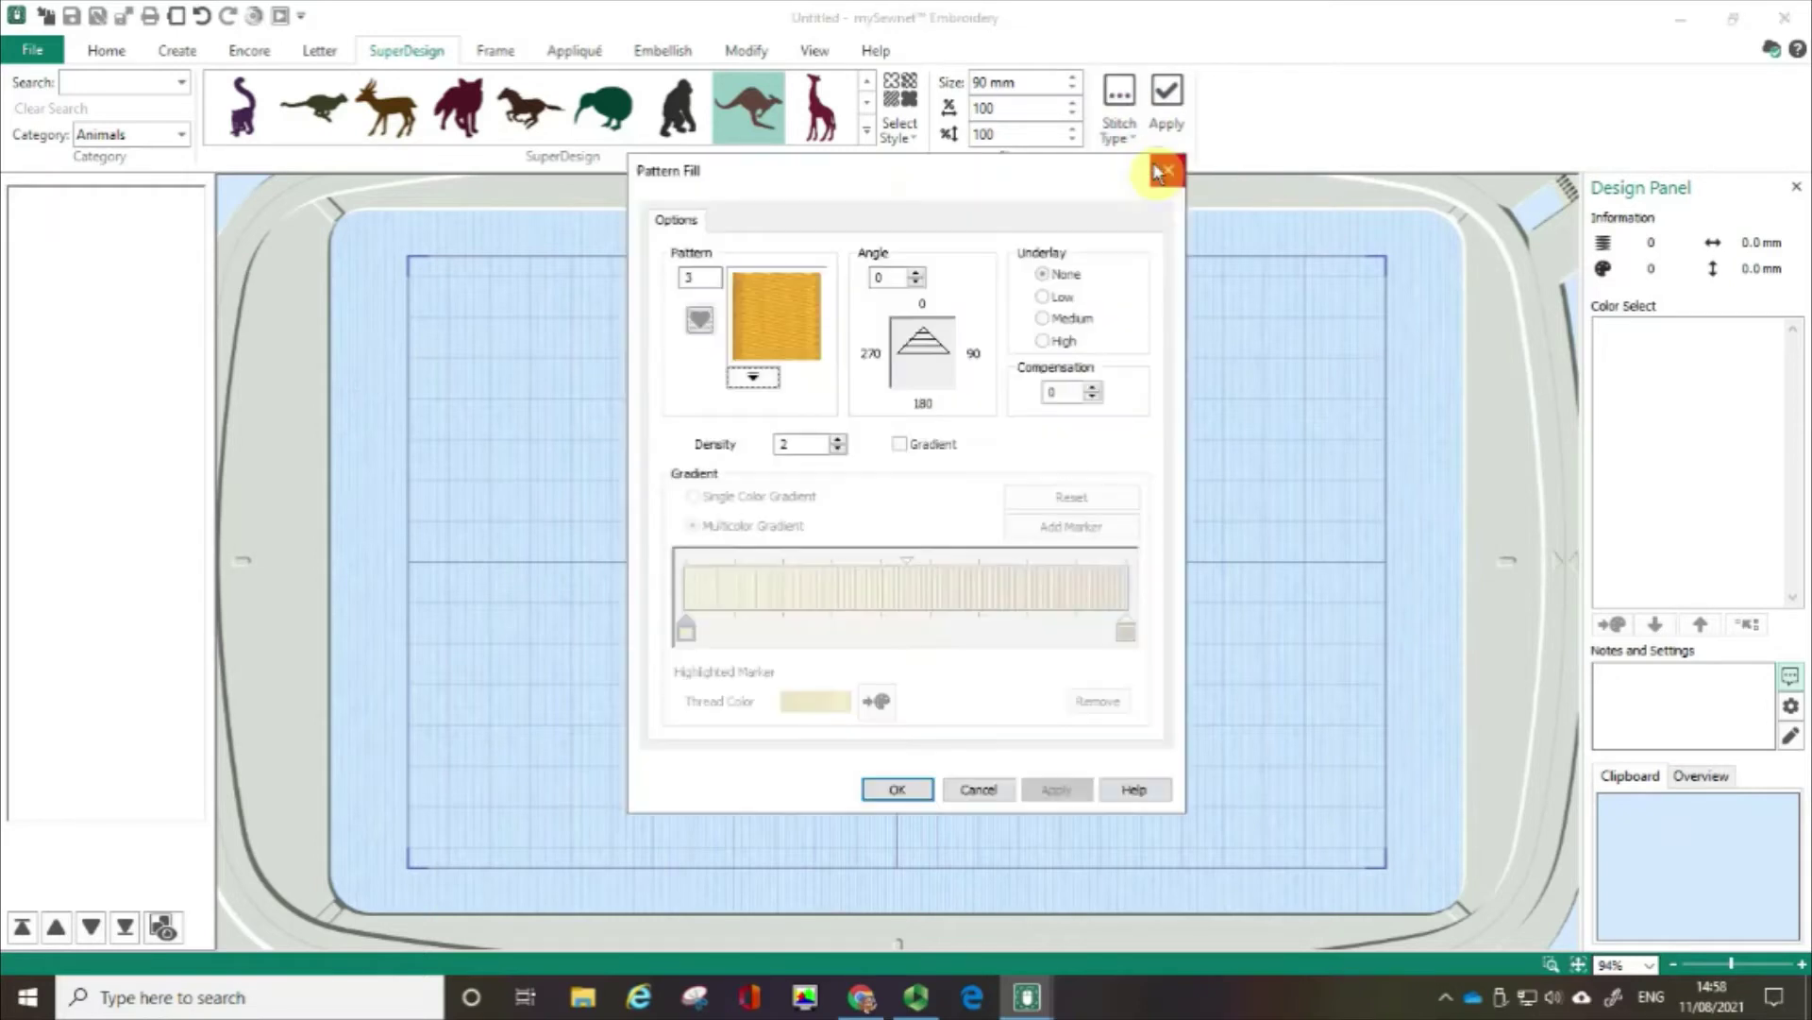
left_click(752, 381)
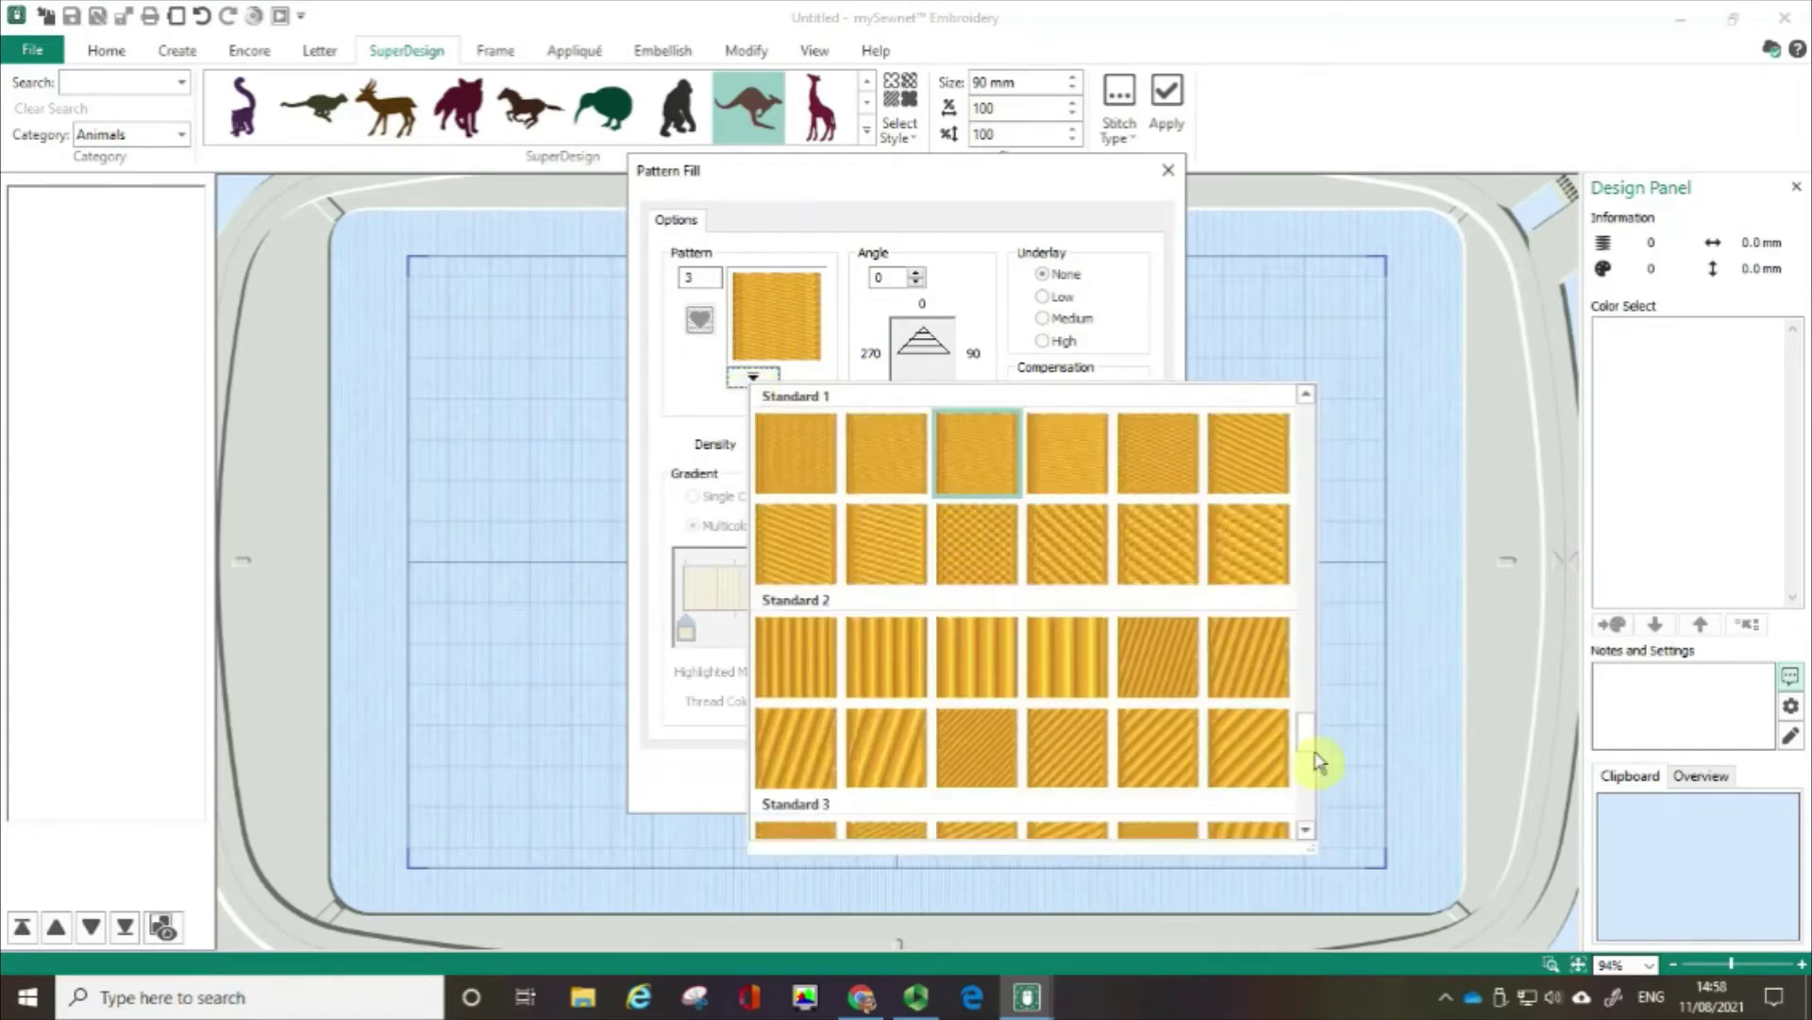
left_click_drag(1314, 744, 1315, 543)
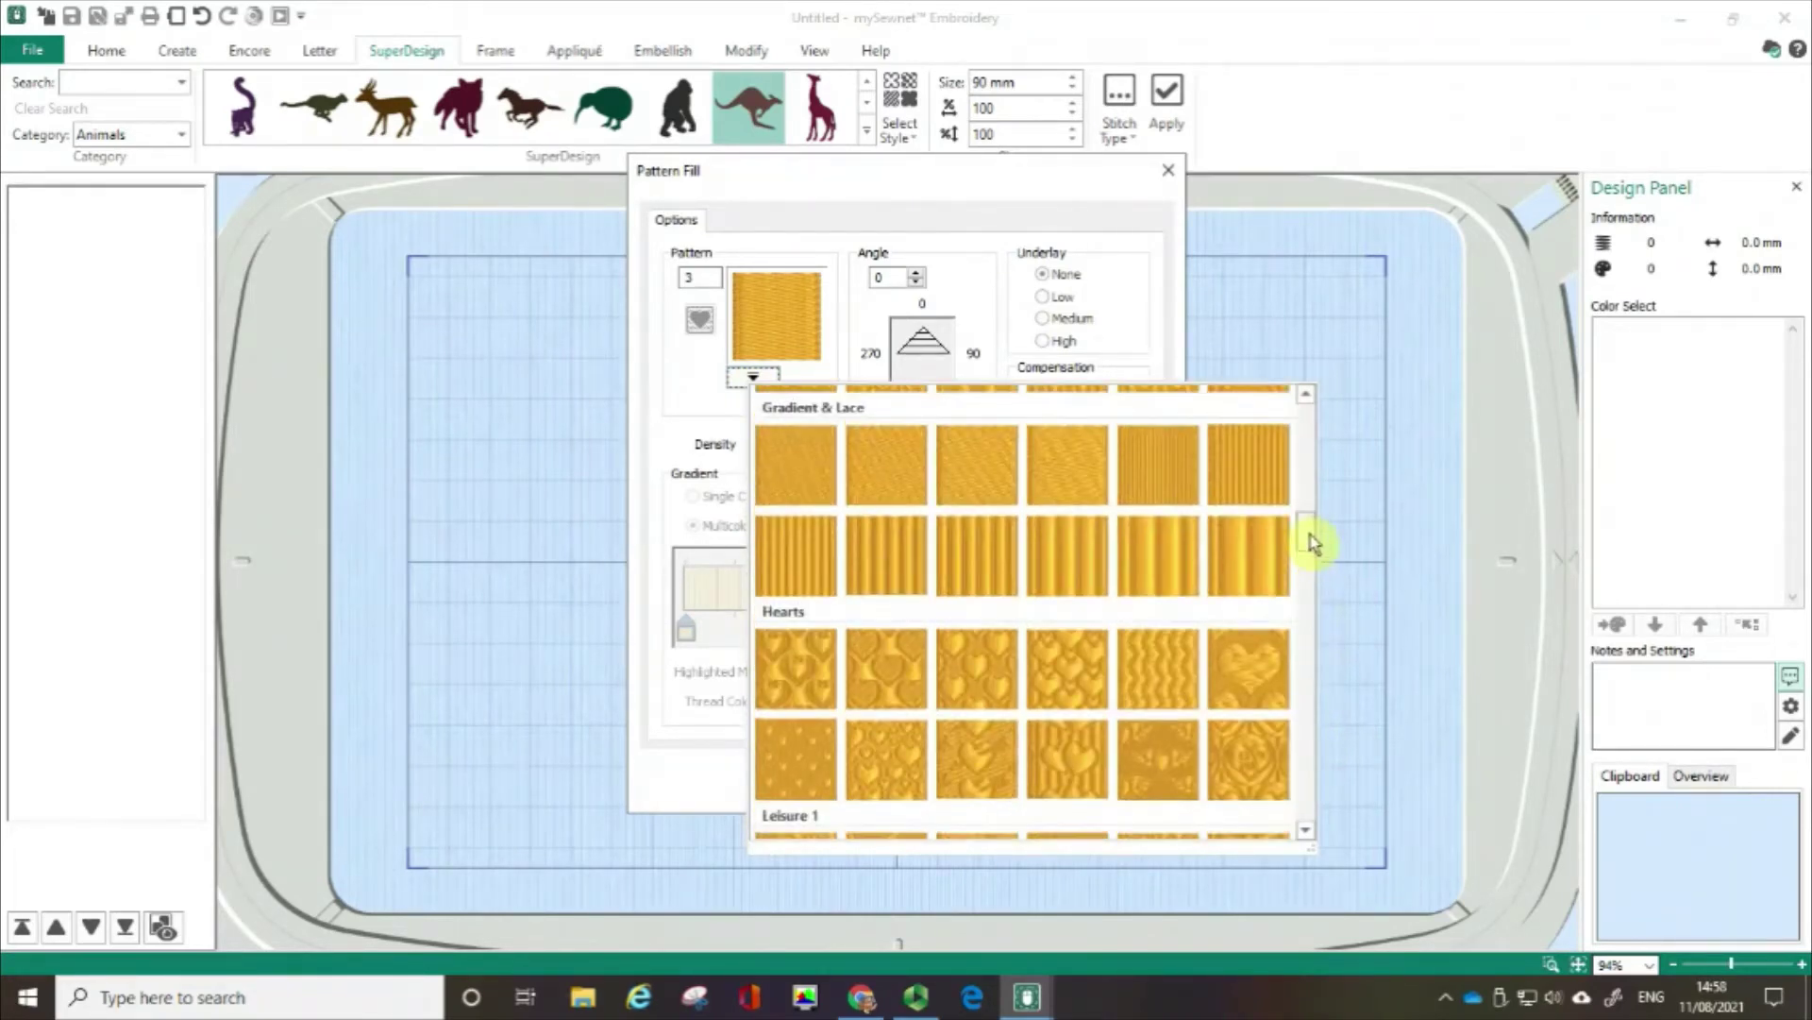
left_click(795, 686)
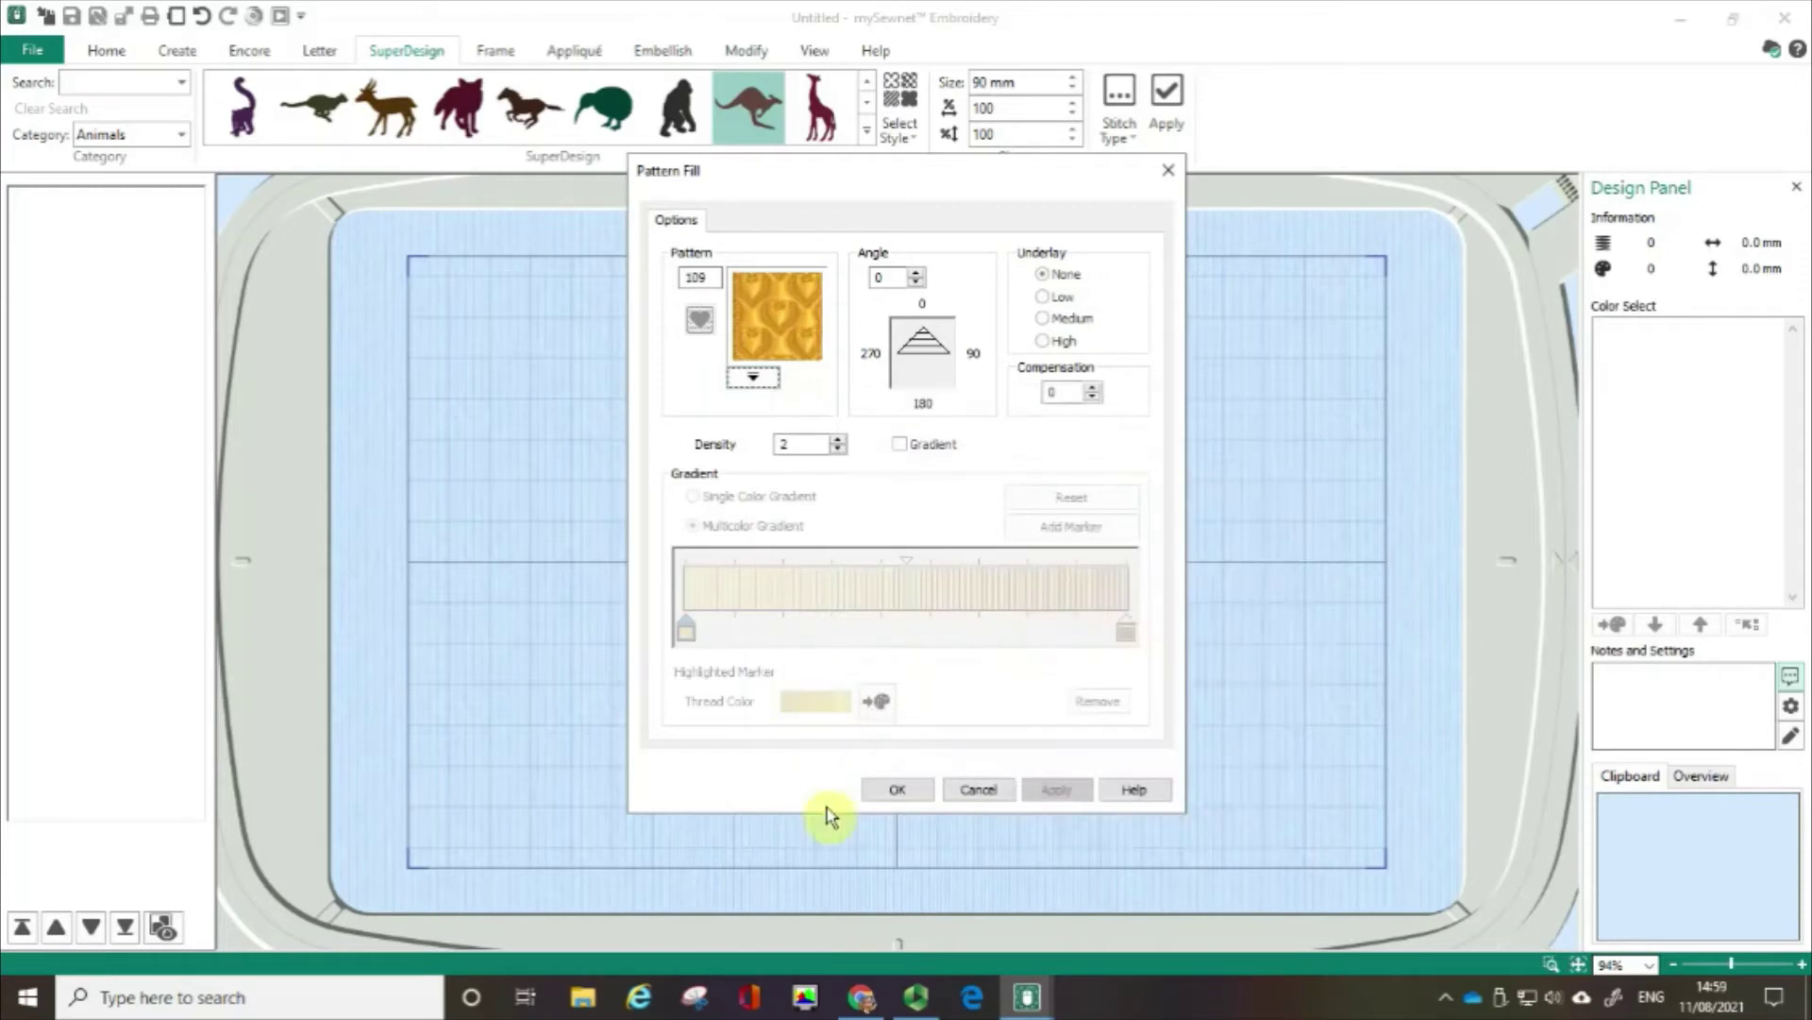
left_click(897, 789)
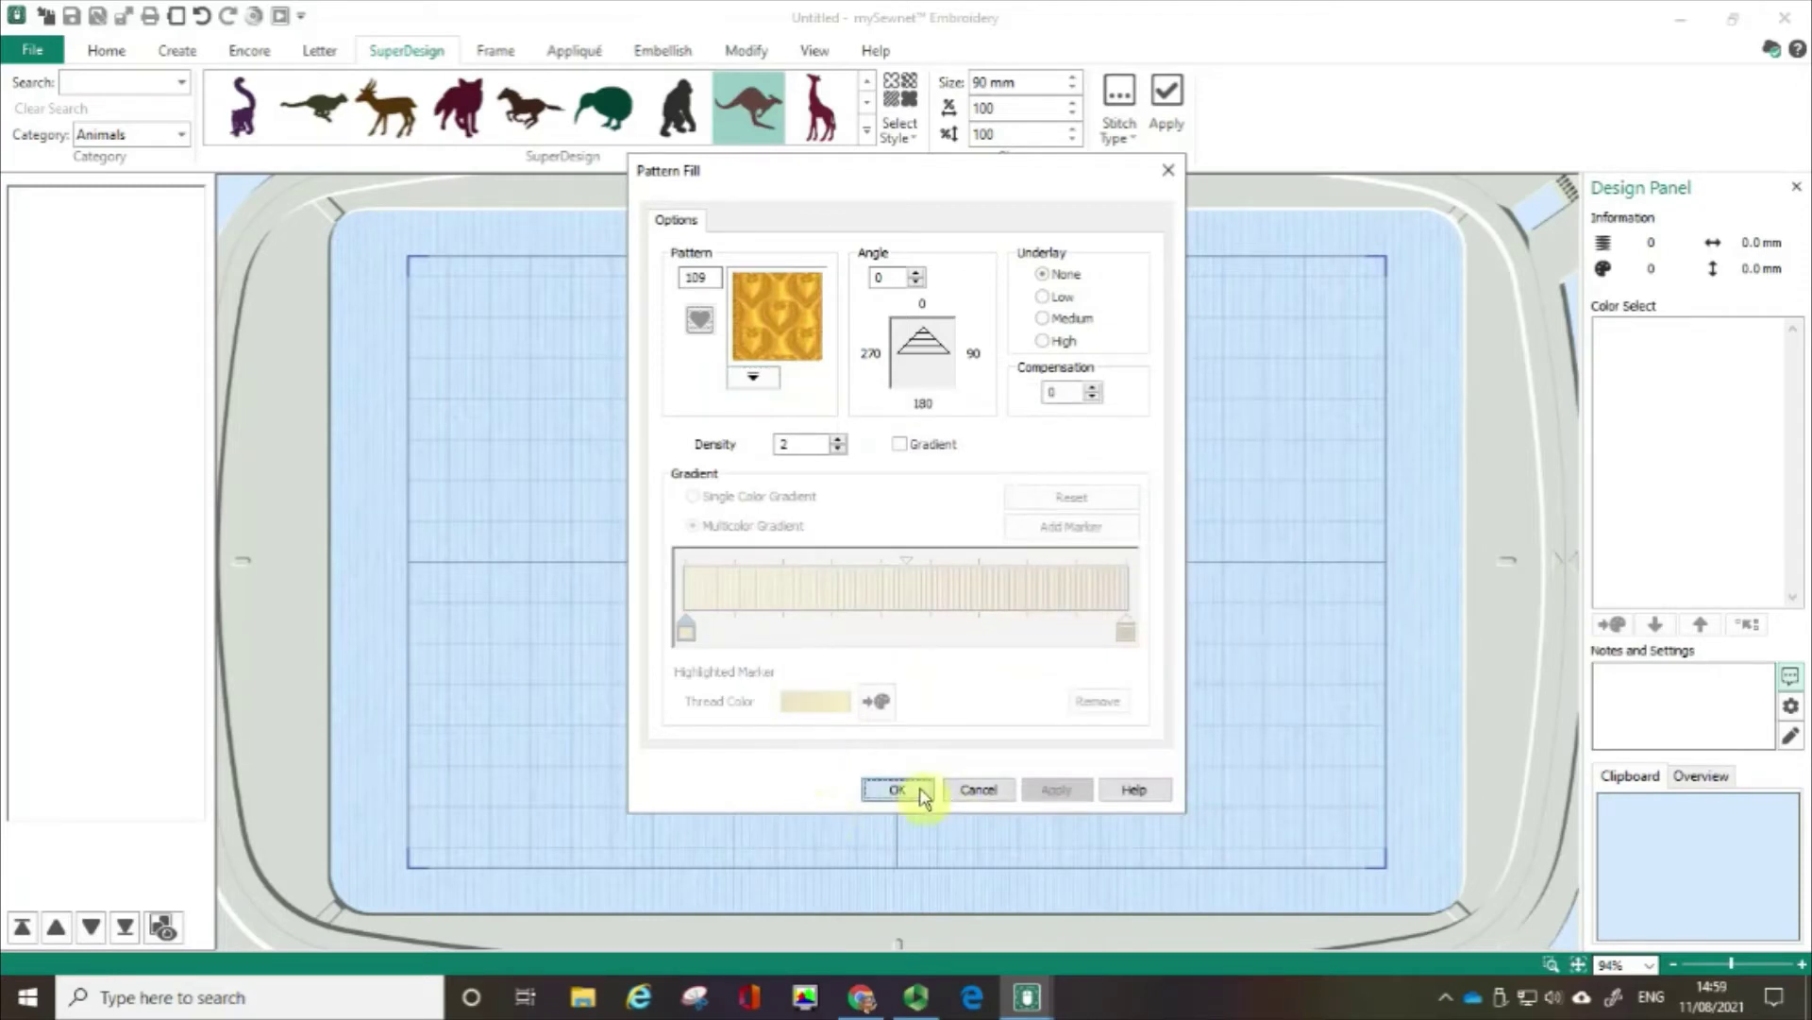
Place the heart-patterned kangaroo design in the hoop
left_click(1167, 92)
left_click(950, 511)
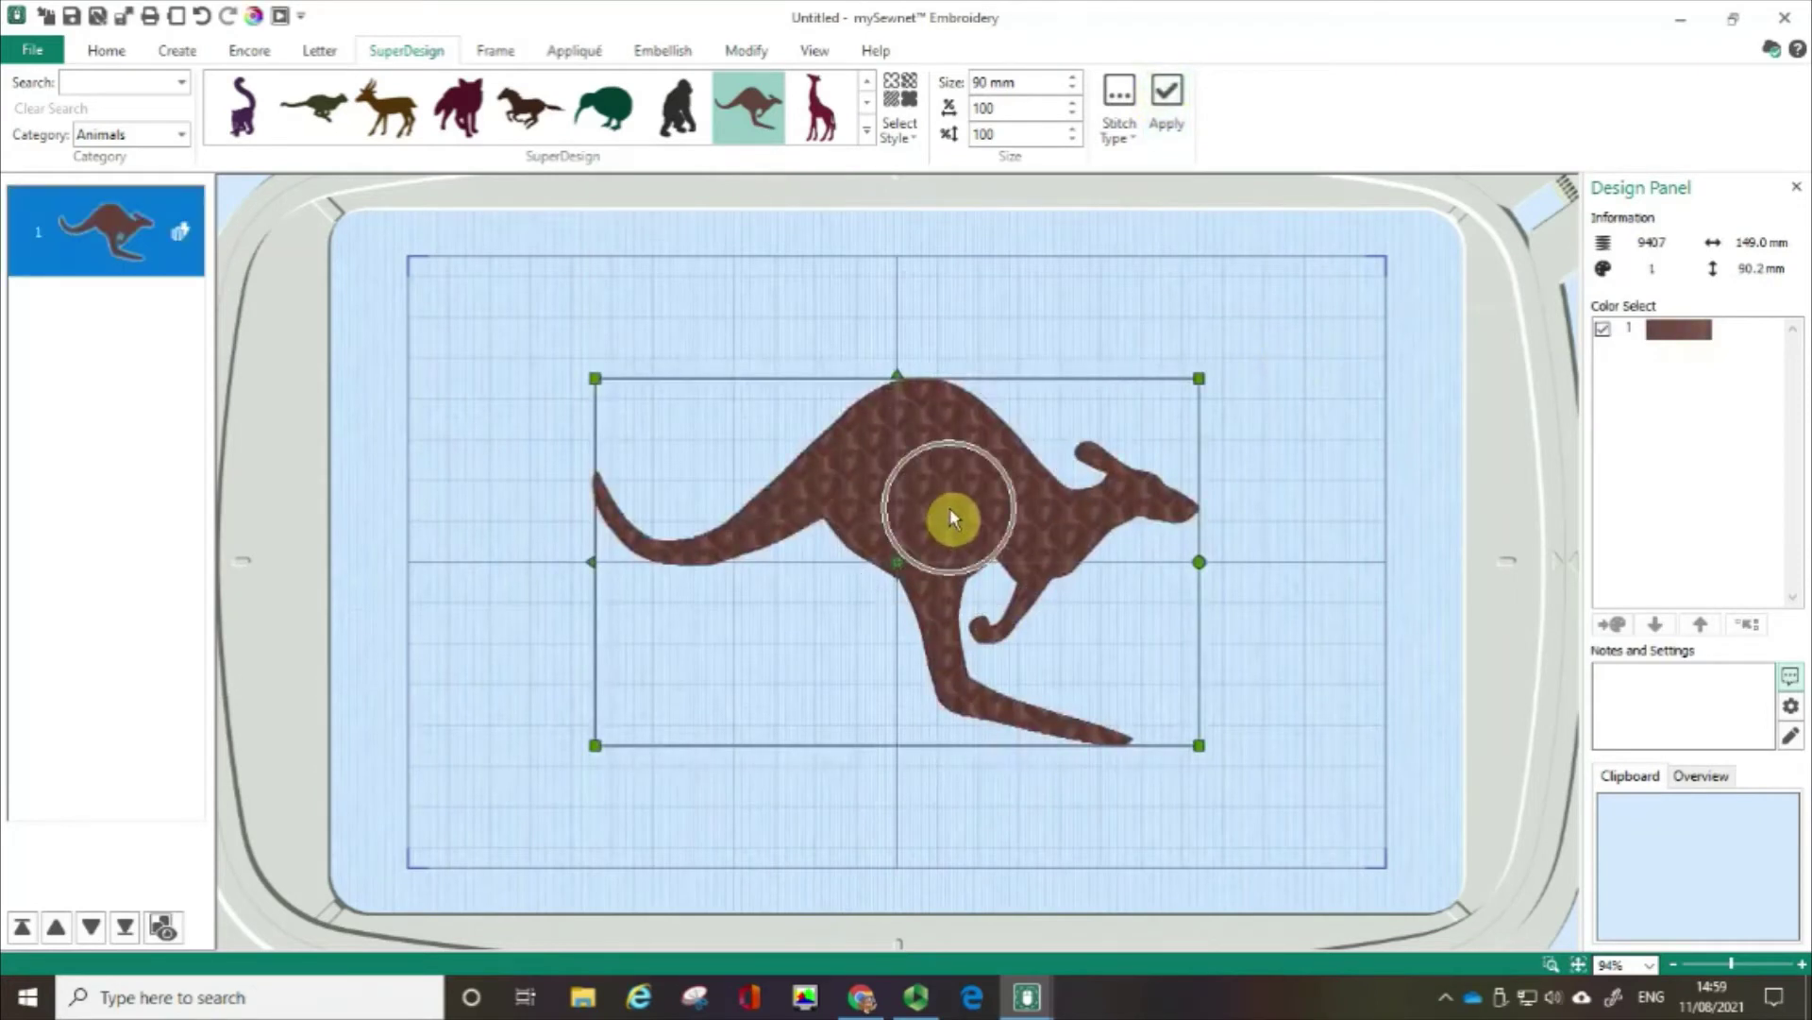
left_click(950, 510)
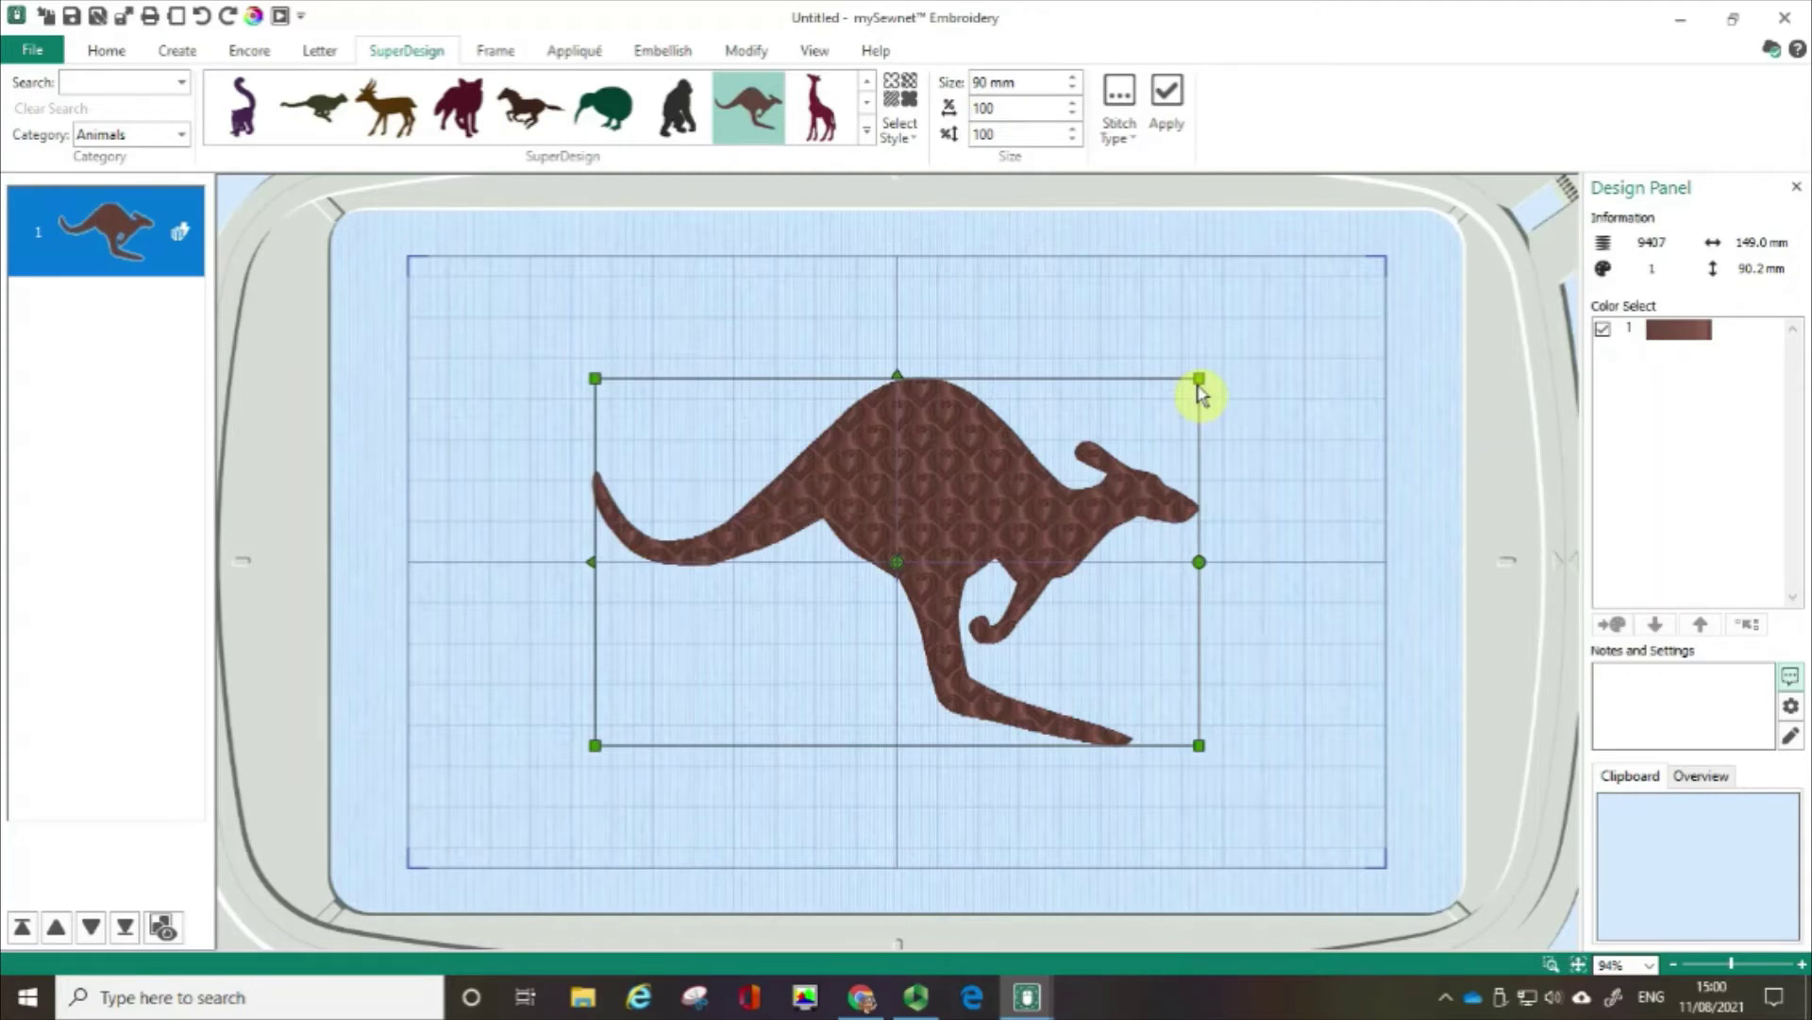
Shrink the kangaroo to about 97 by 57 mm and move it into the hoop's upper left corner
left_click_drag(1197, 384, 988, 519)
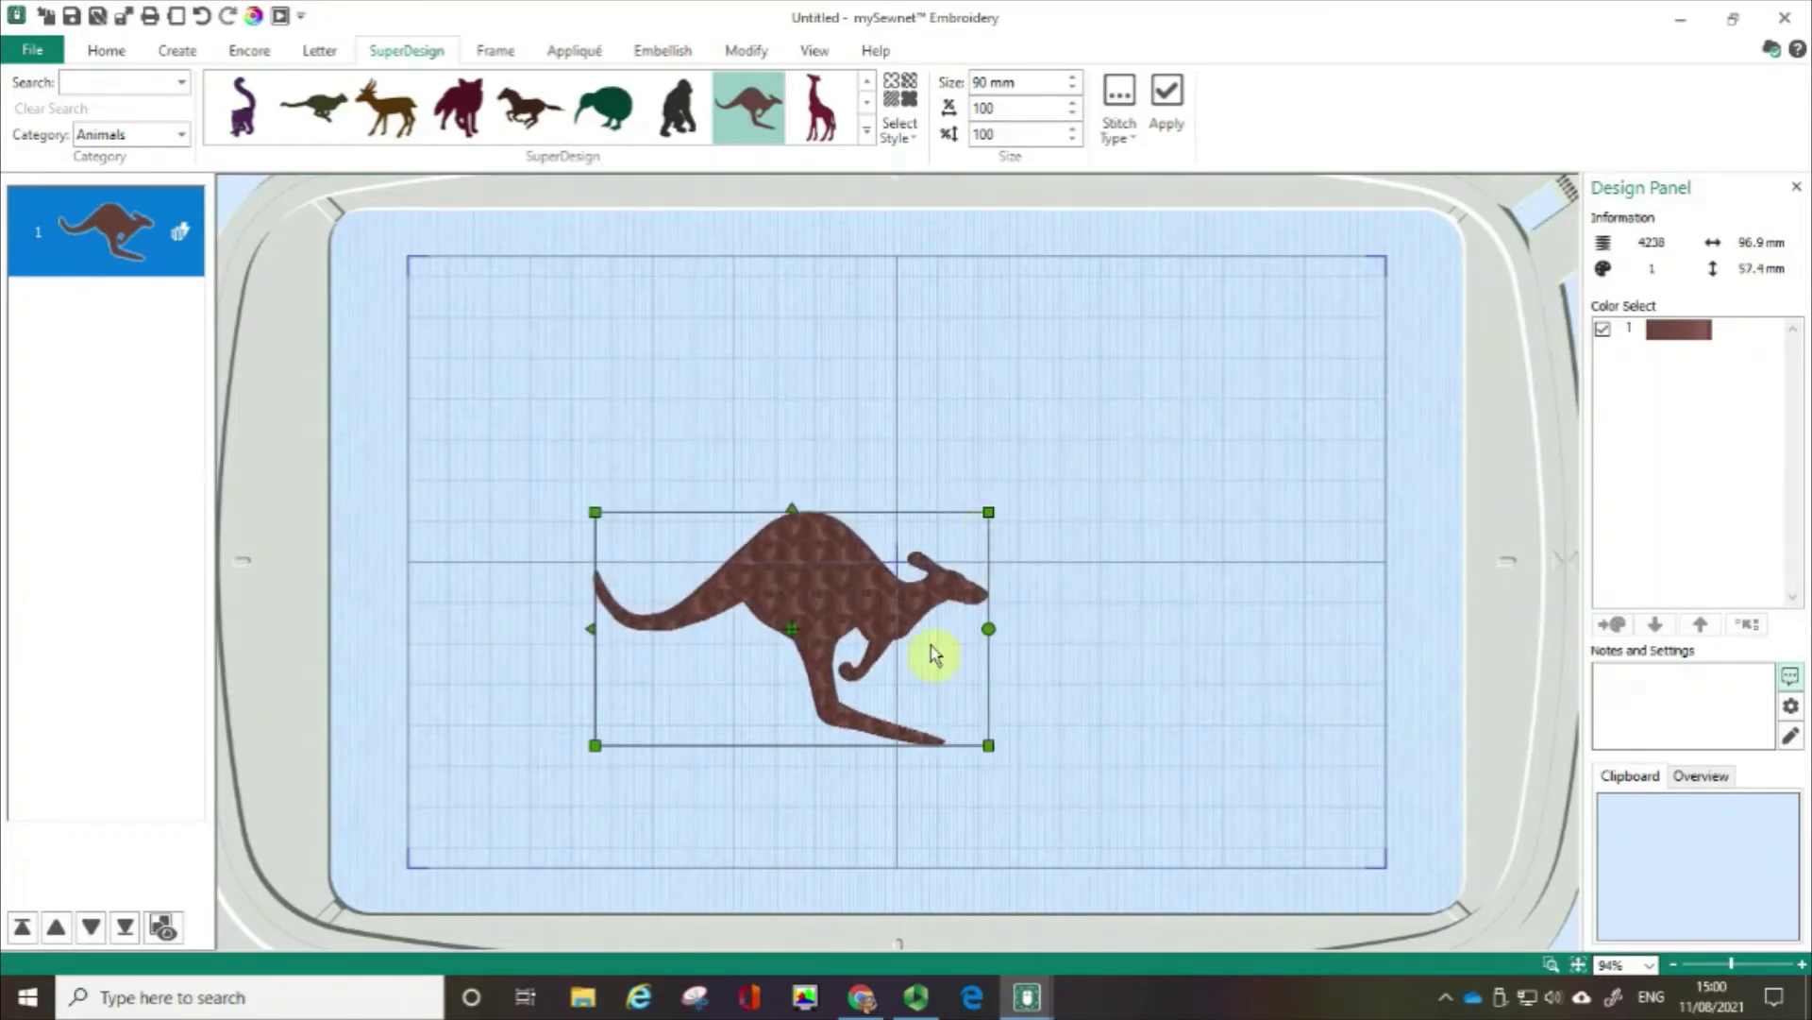
left_click(796, 588)
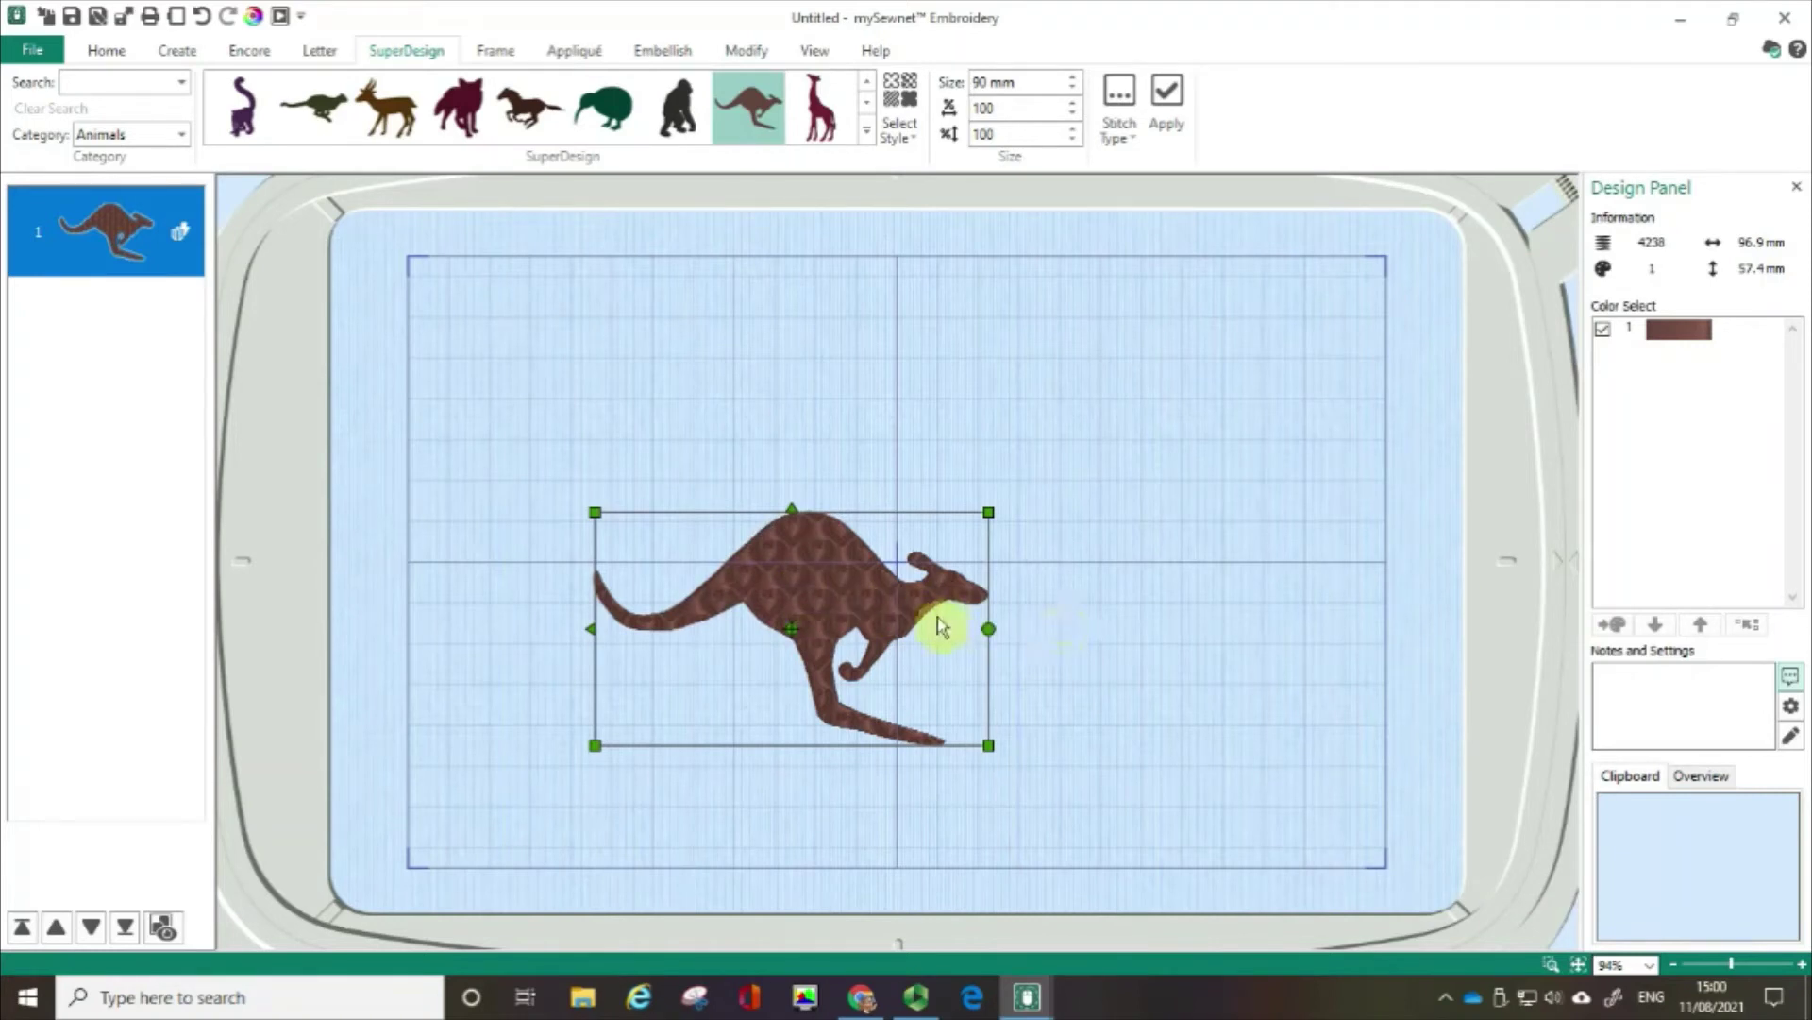
left_click_drag(943, 623, 762, 381)
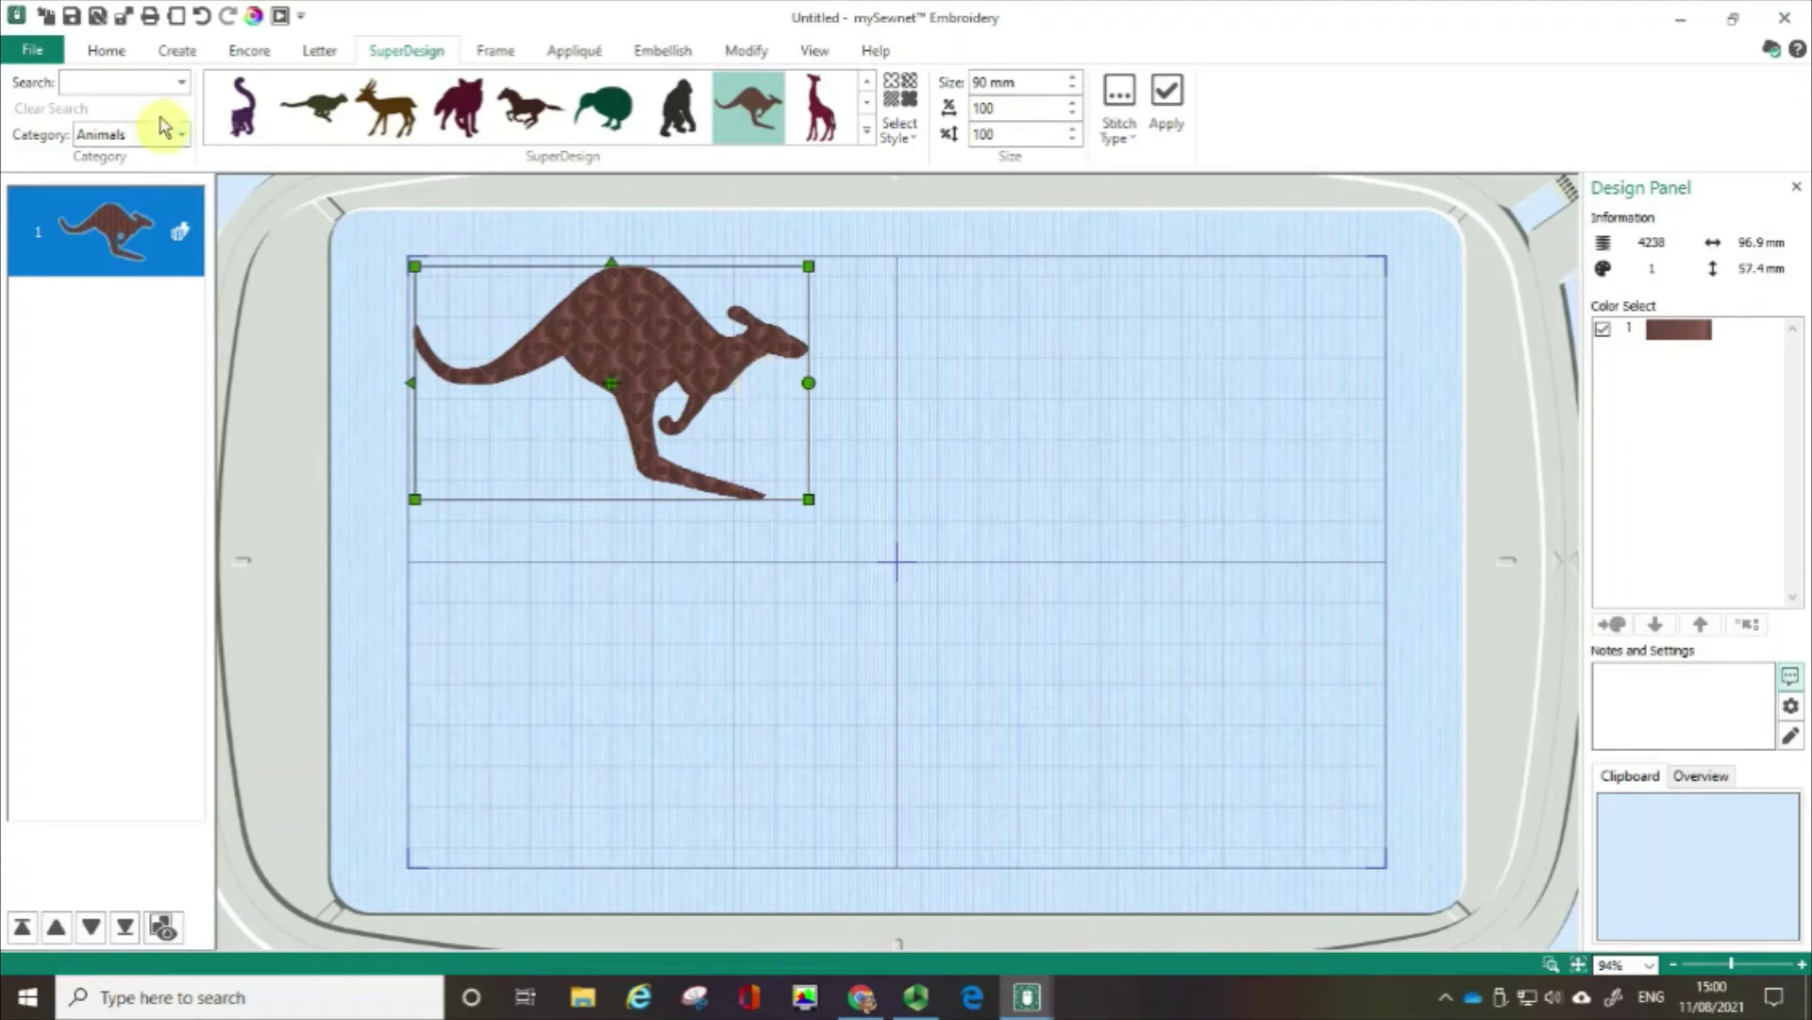
Set the SuperDesign category to All
left_click(182, 142)
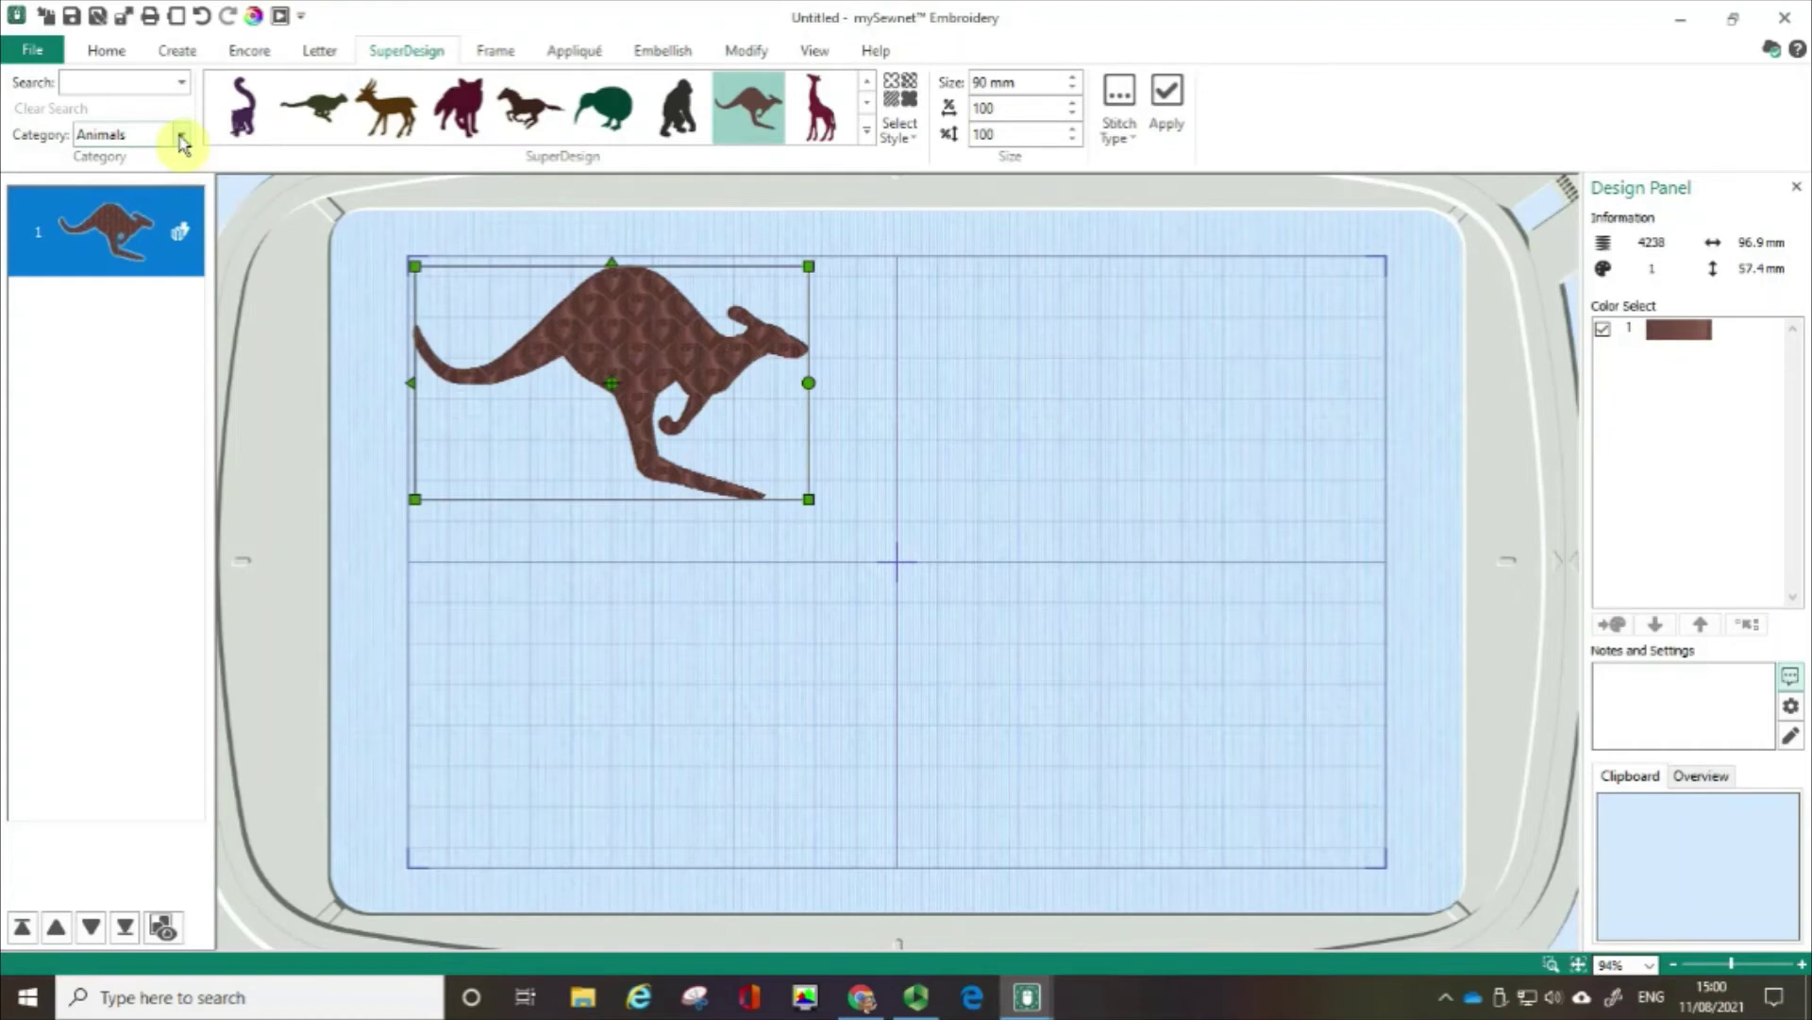
left_click(182, 142)
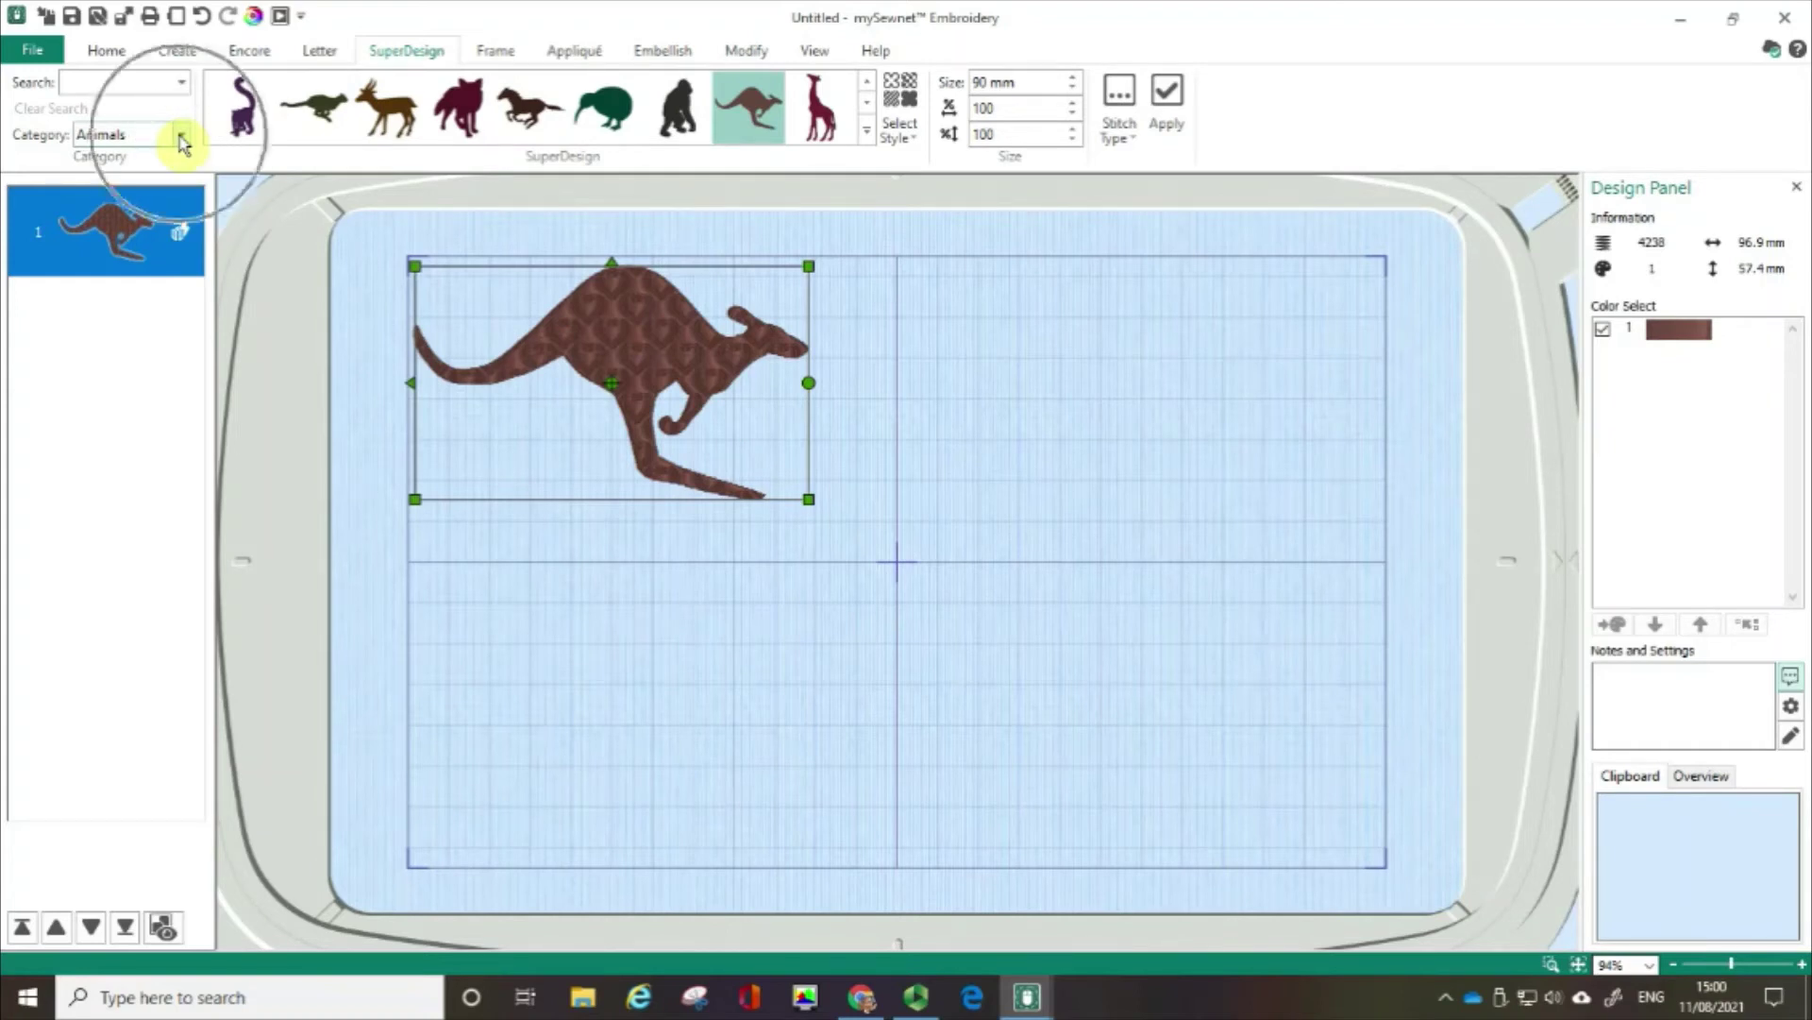
left_click(182, 142)
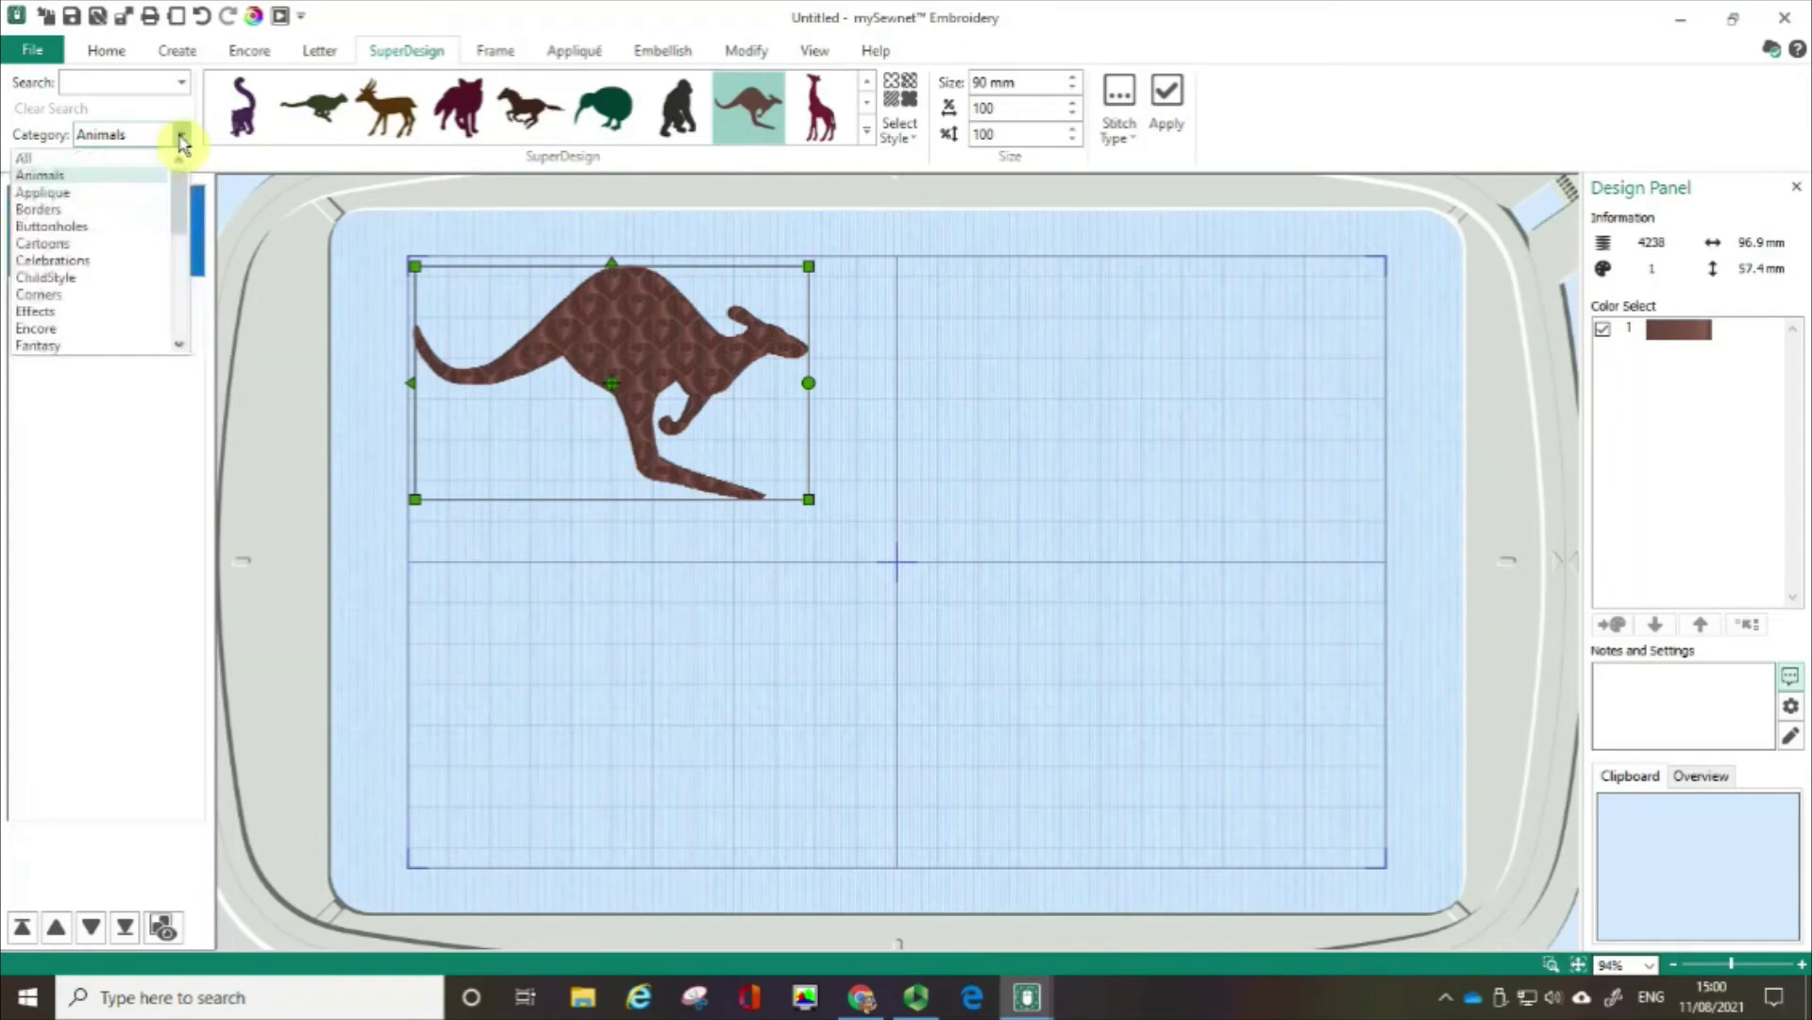
left_click(137, 157)
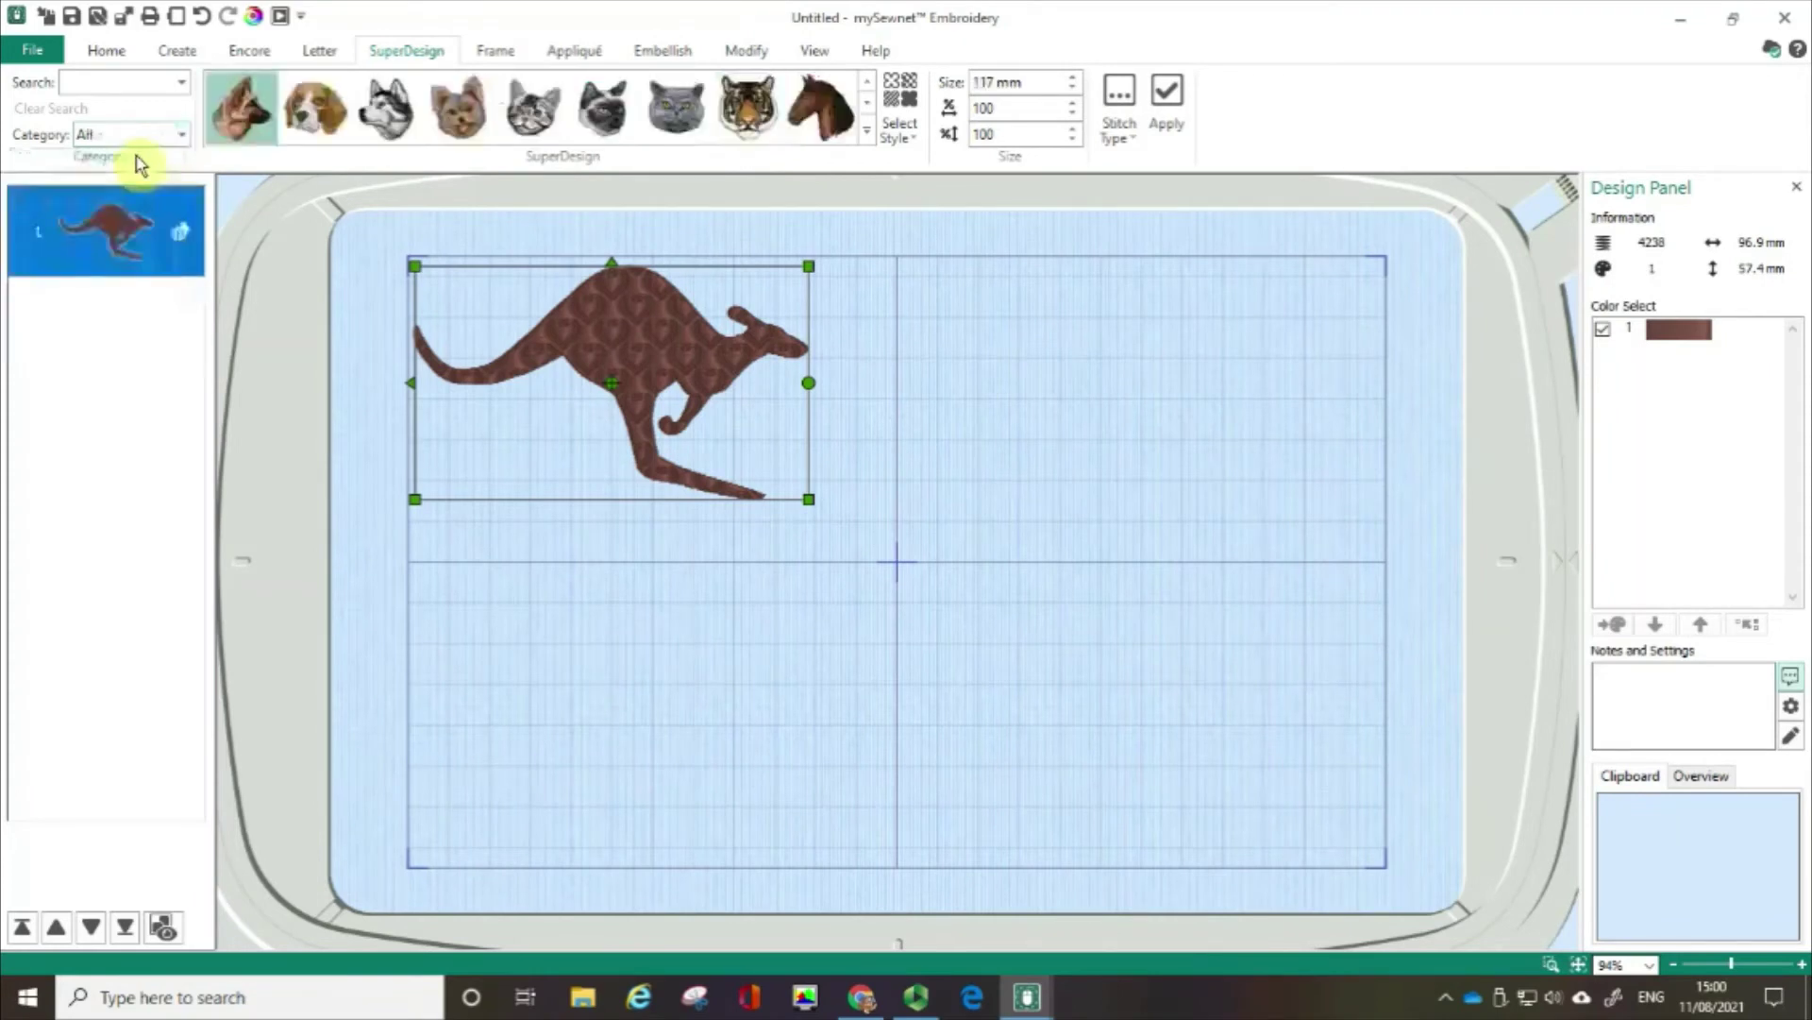
Browse the full design gallery and choose the pink classic car from the Cars 1 (Transport) group
left_click(865, 133)
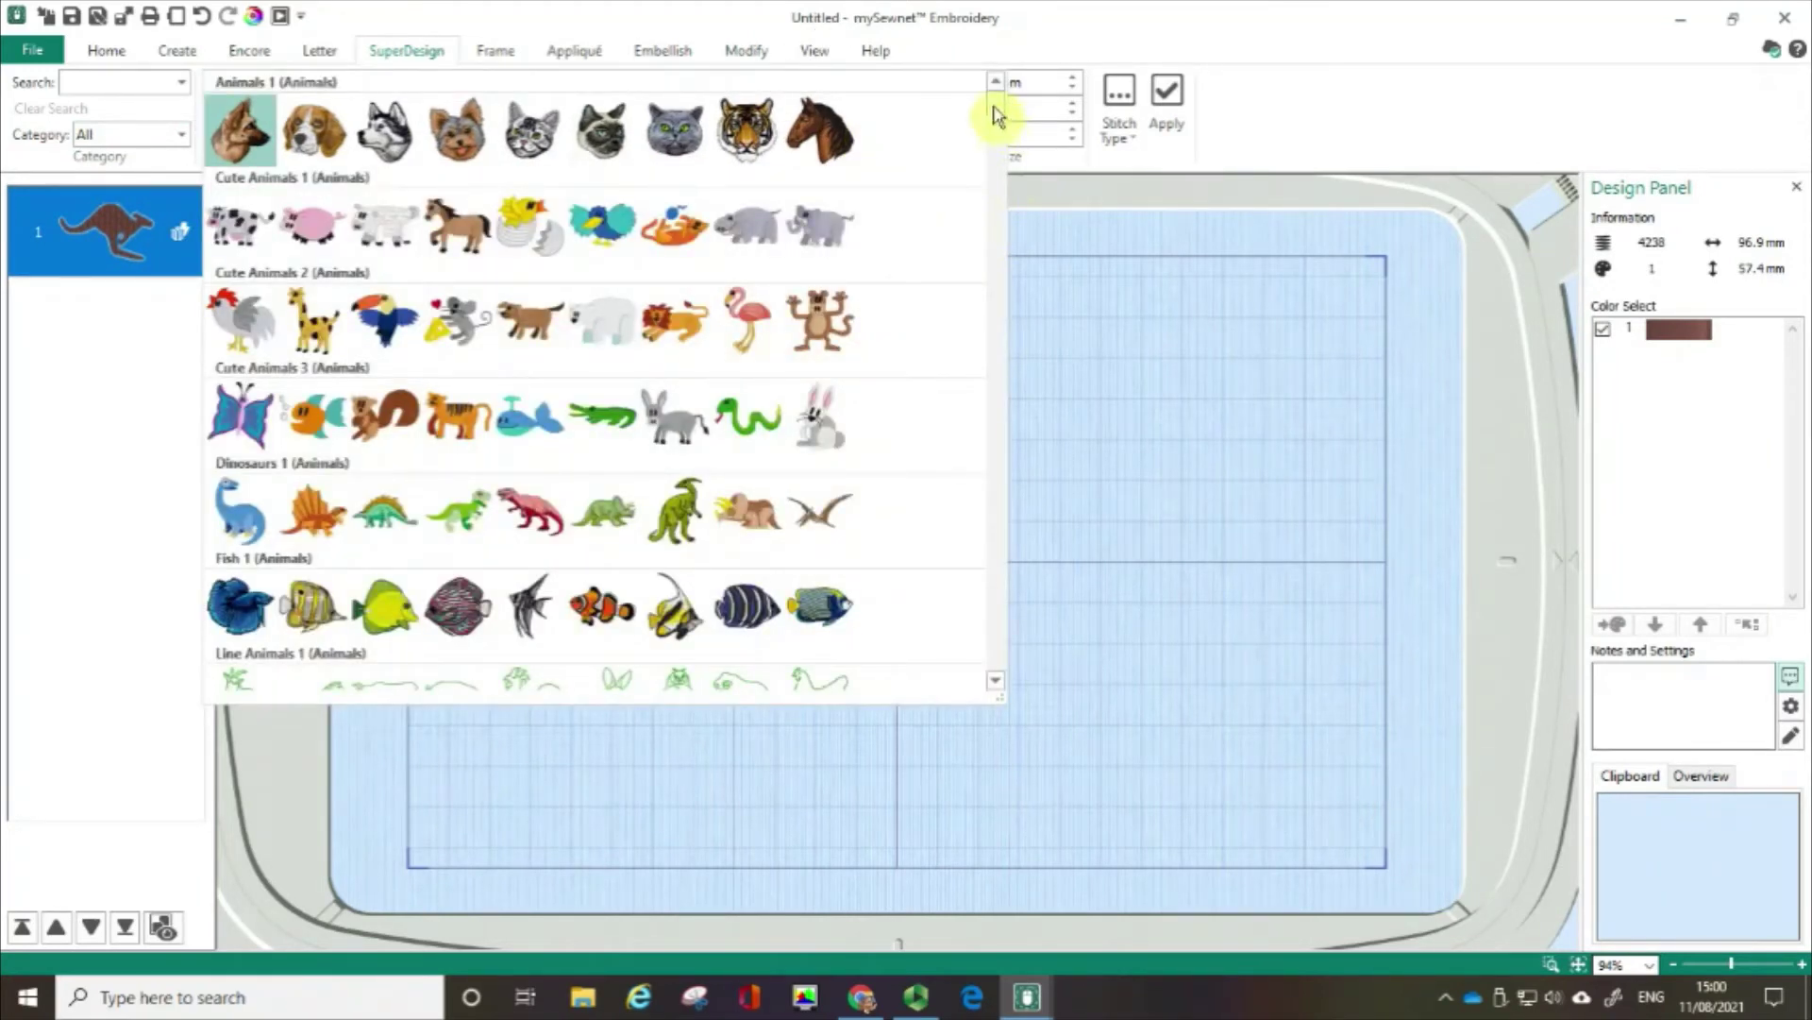
left_click_drag(993, 115, 999, 459)
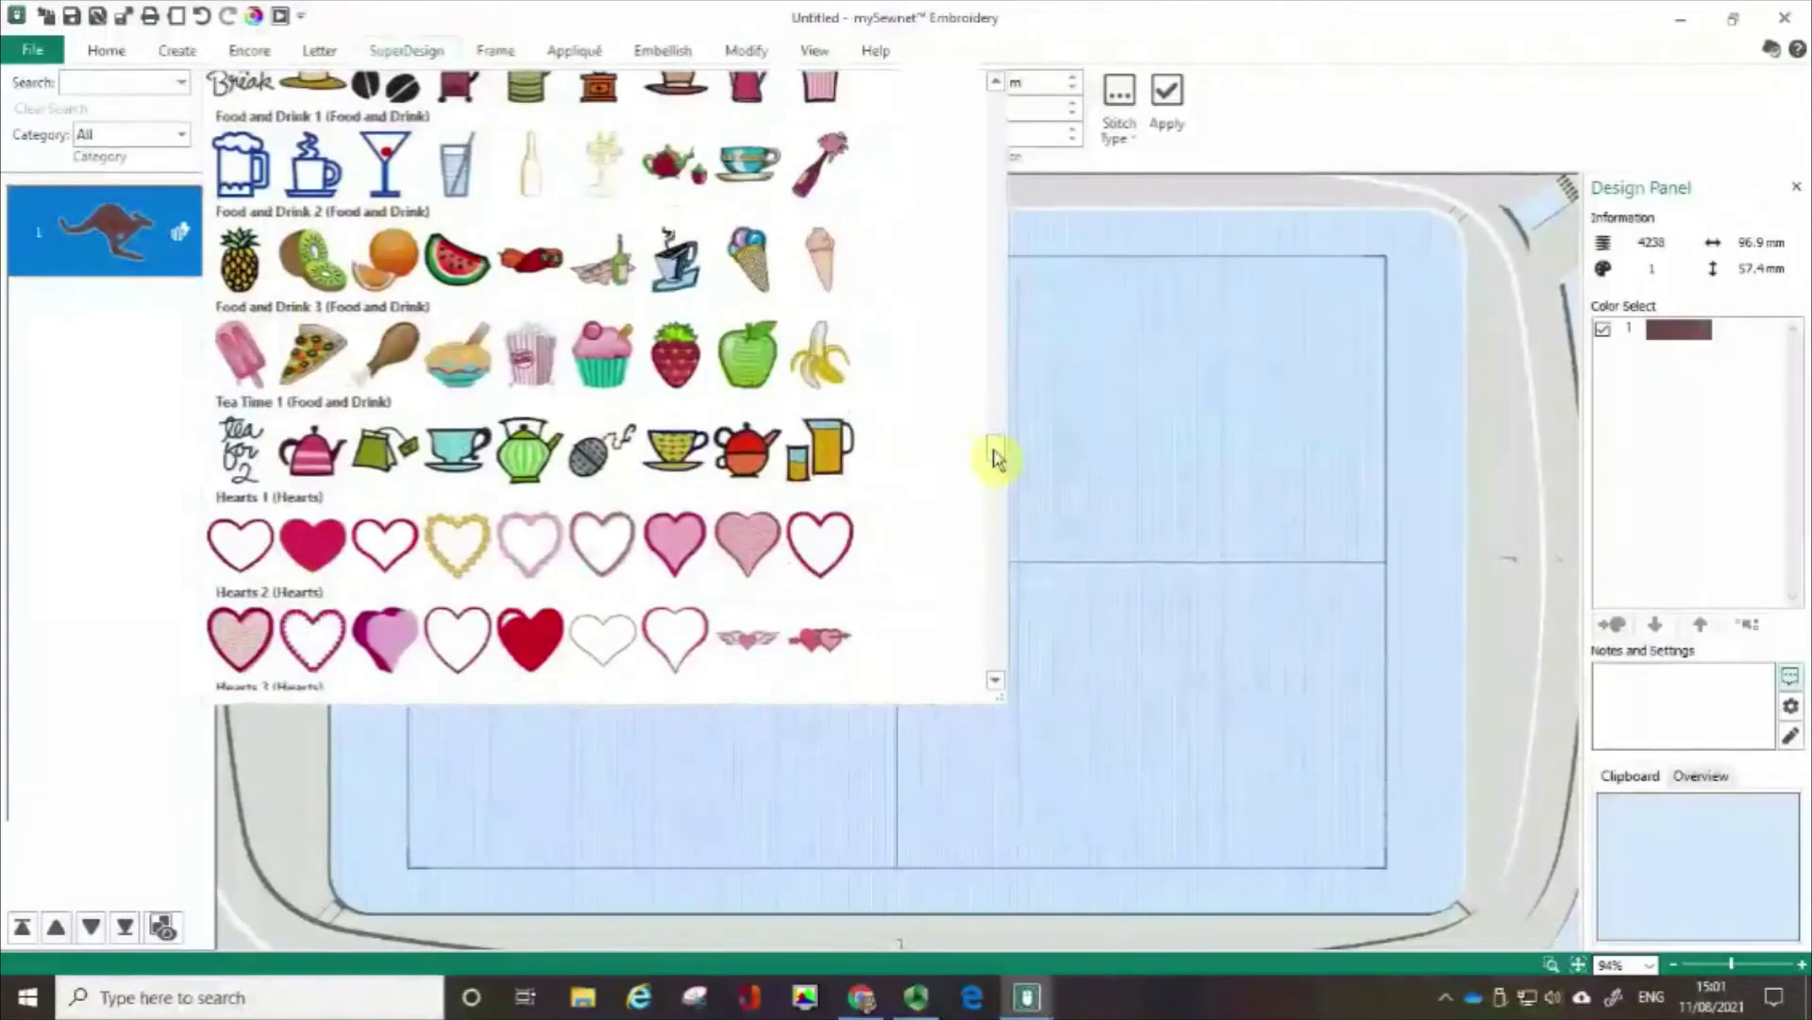
scroll(996, 460, "down", 4)
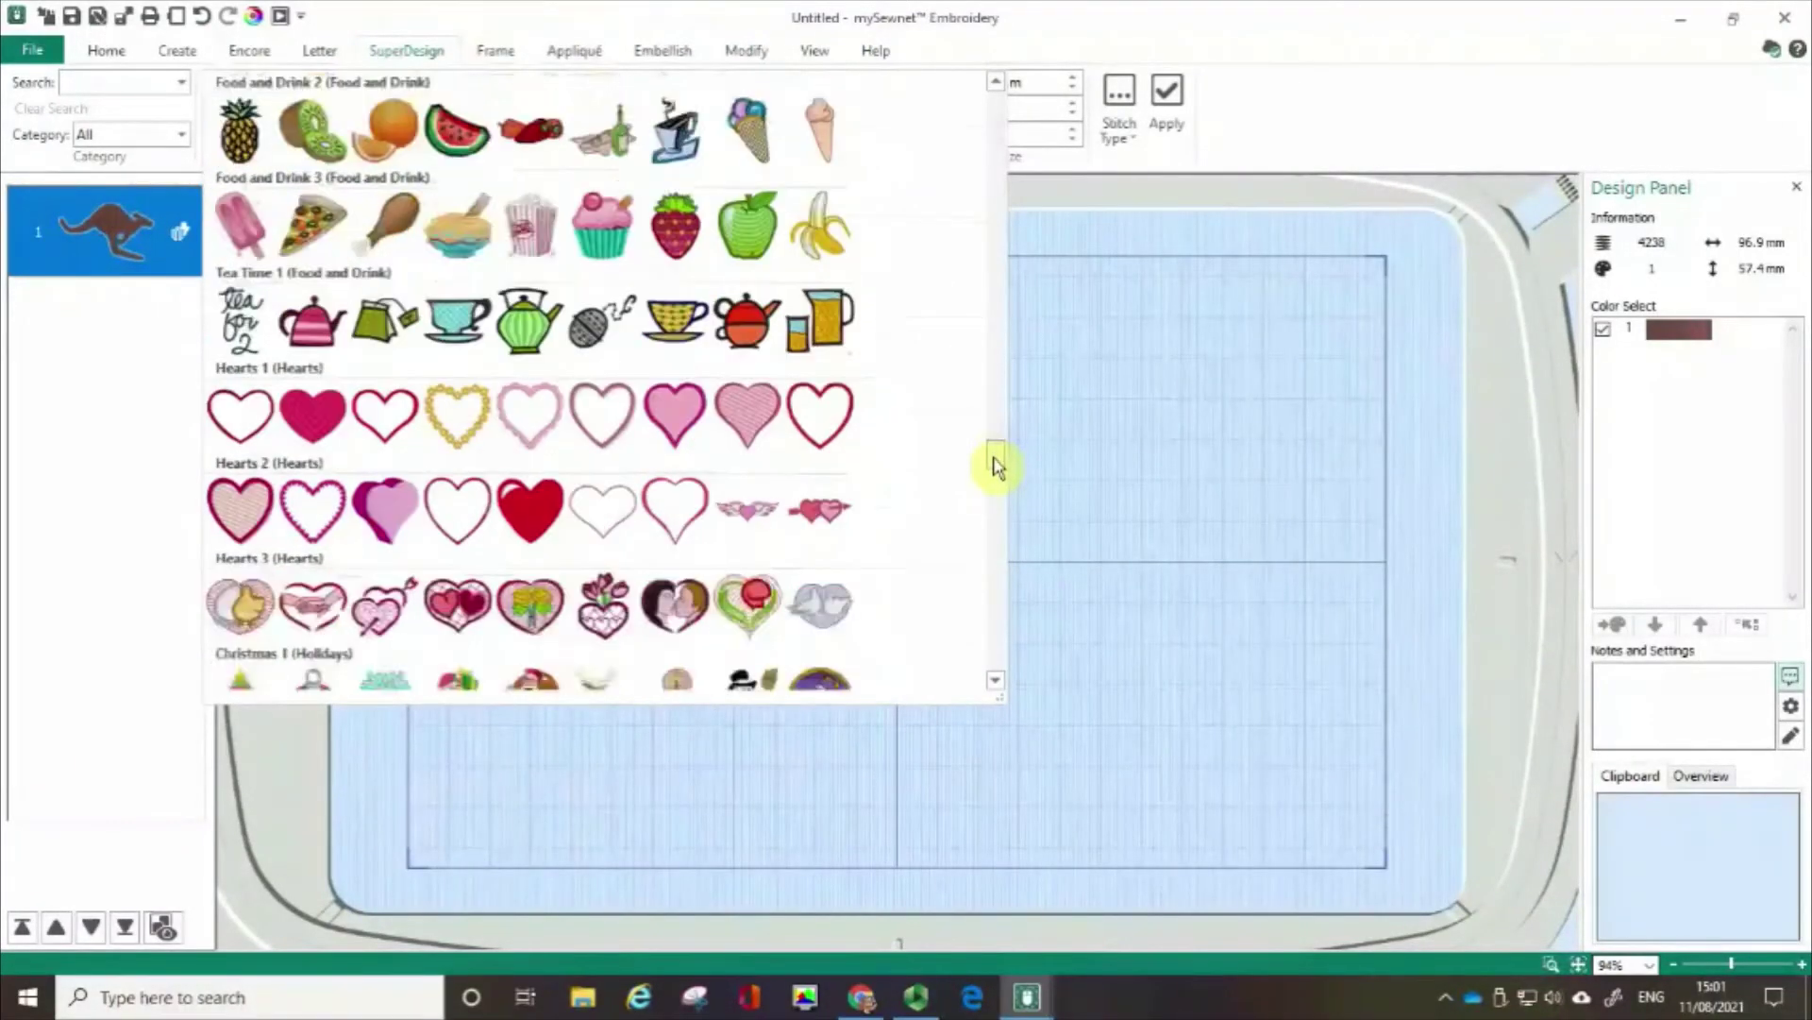
scroll(997, 477, "down", 2)
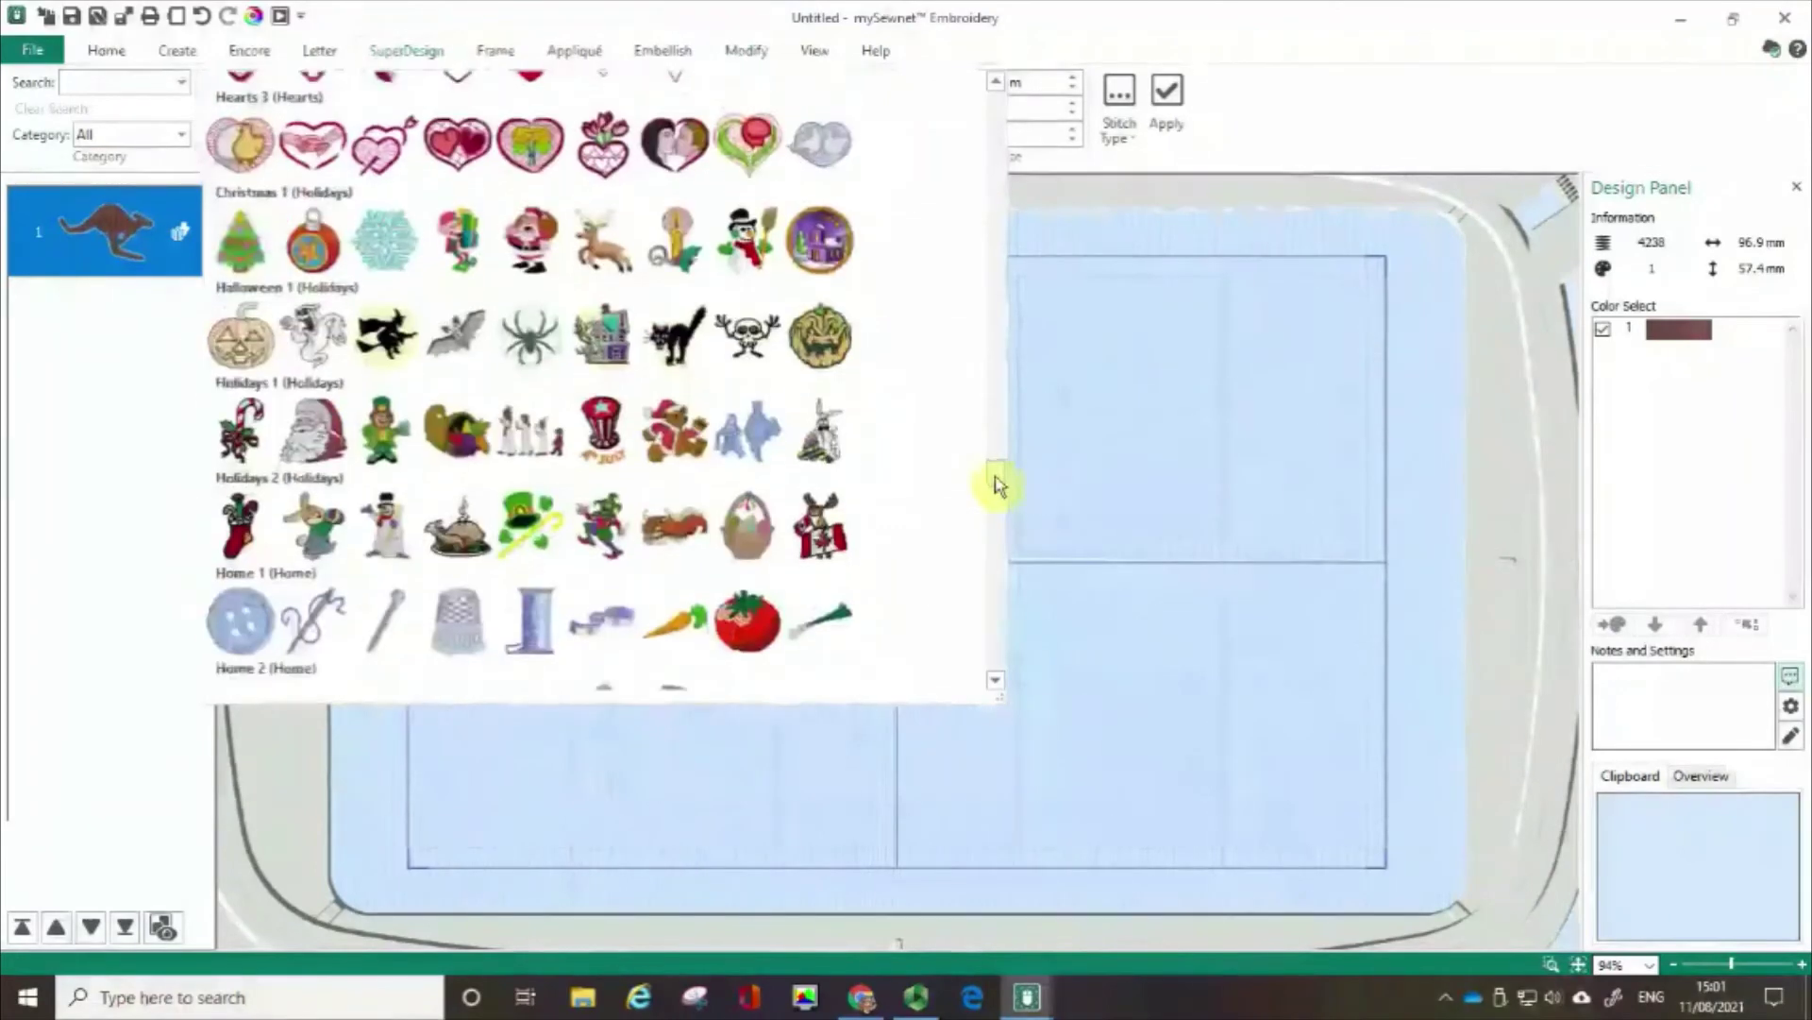
left_click_drag(998, 487, 1008, 606)
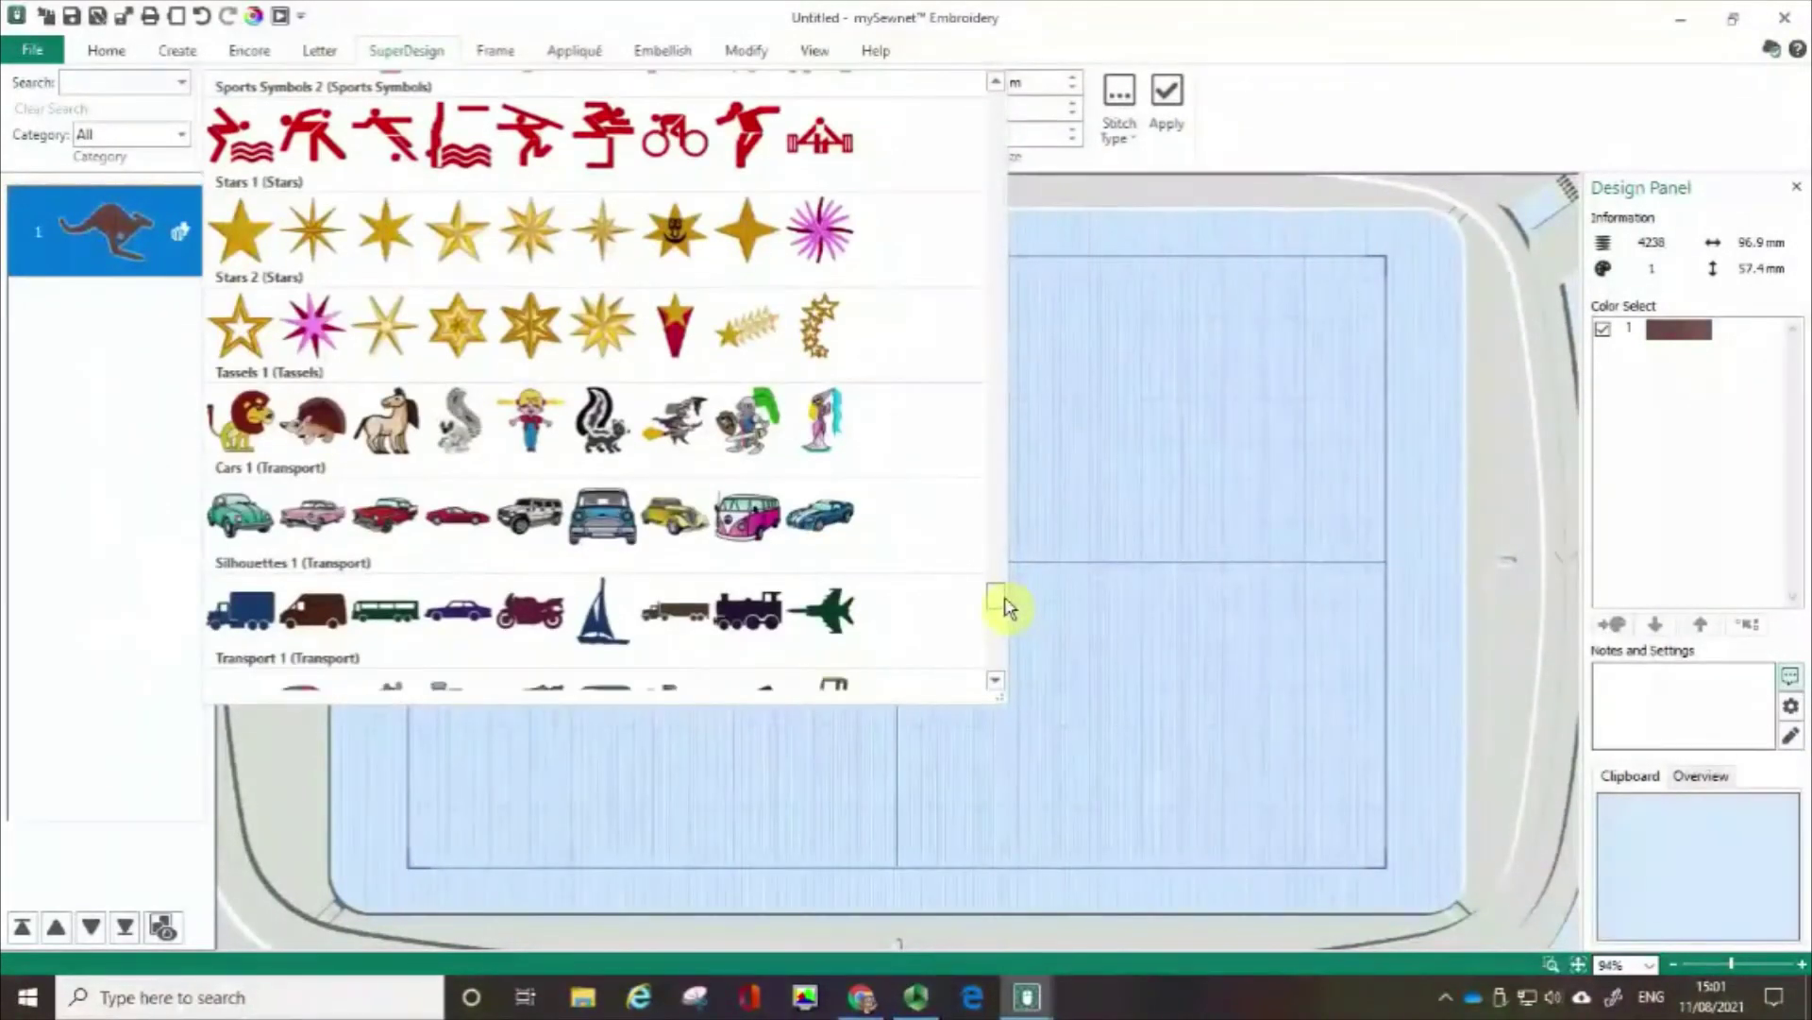
left_click(326, 532)
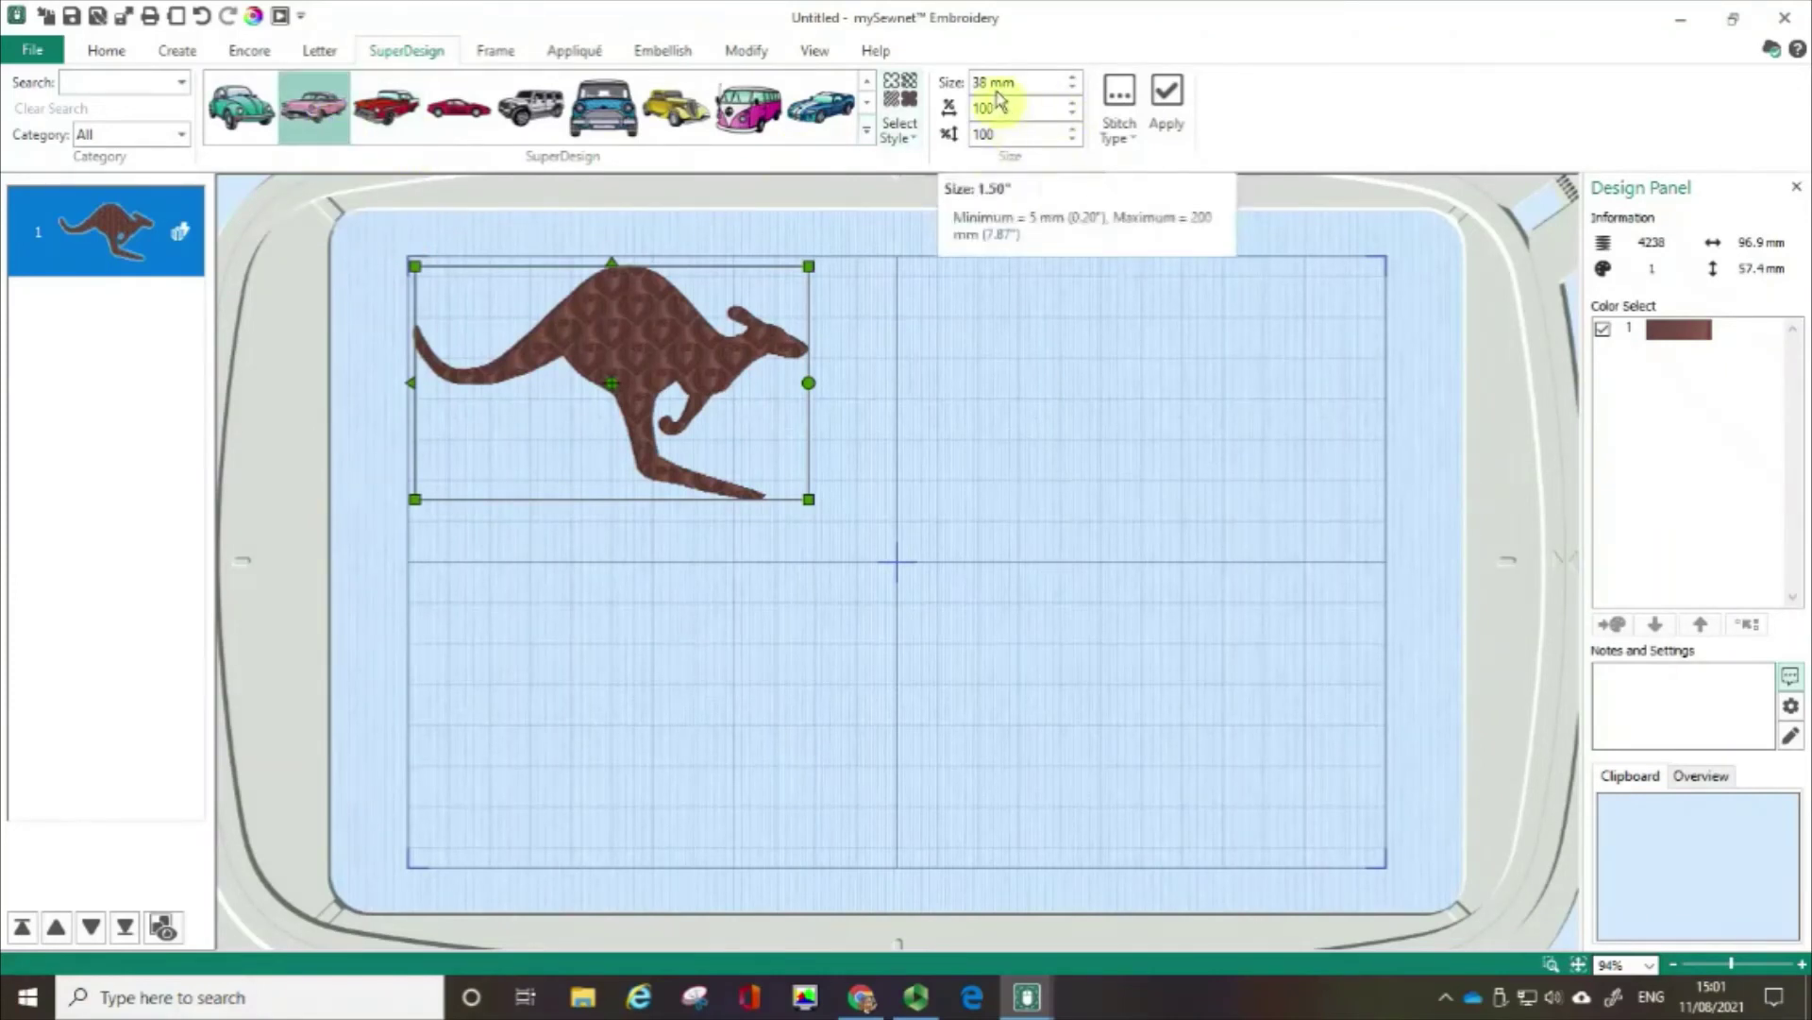
Add the pink car to the hoop at 38 mm and position it below the kangaroo in the lower left area
key("ctrl")
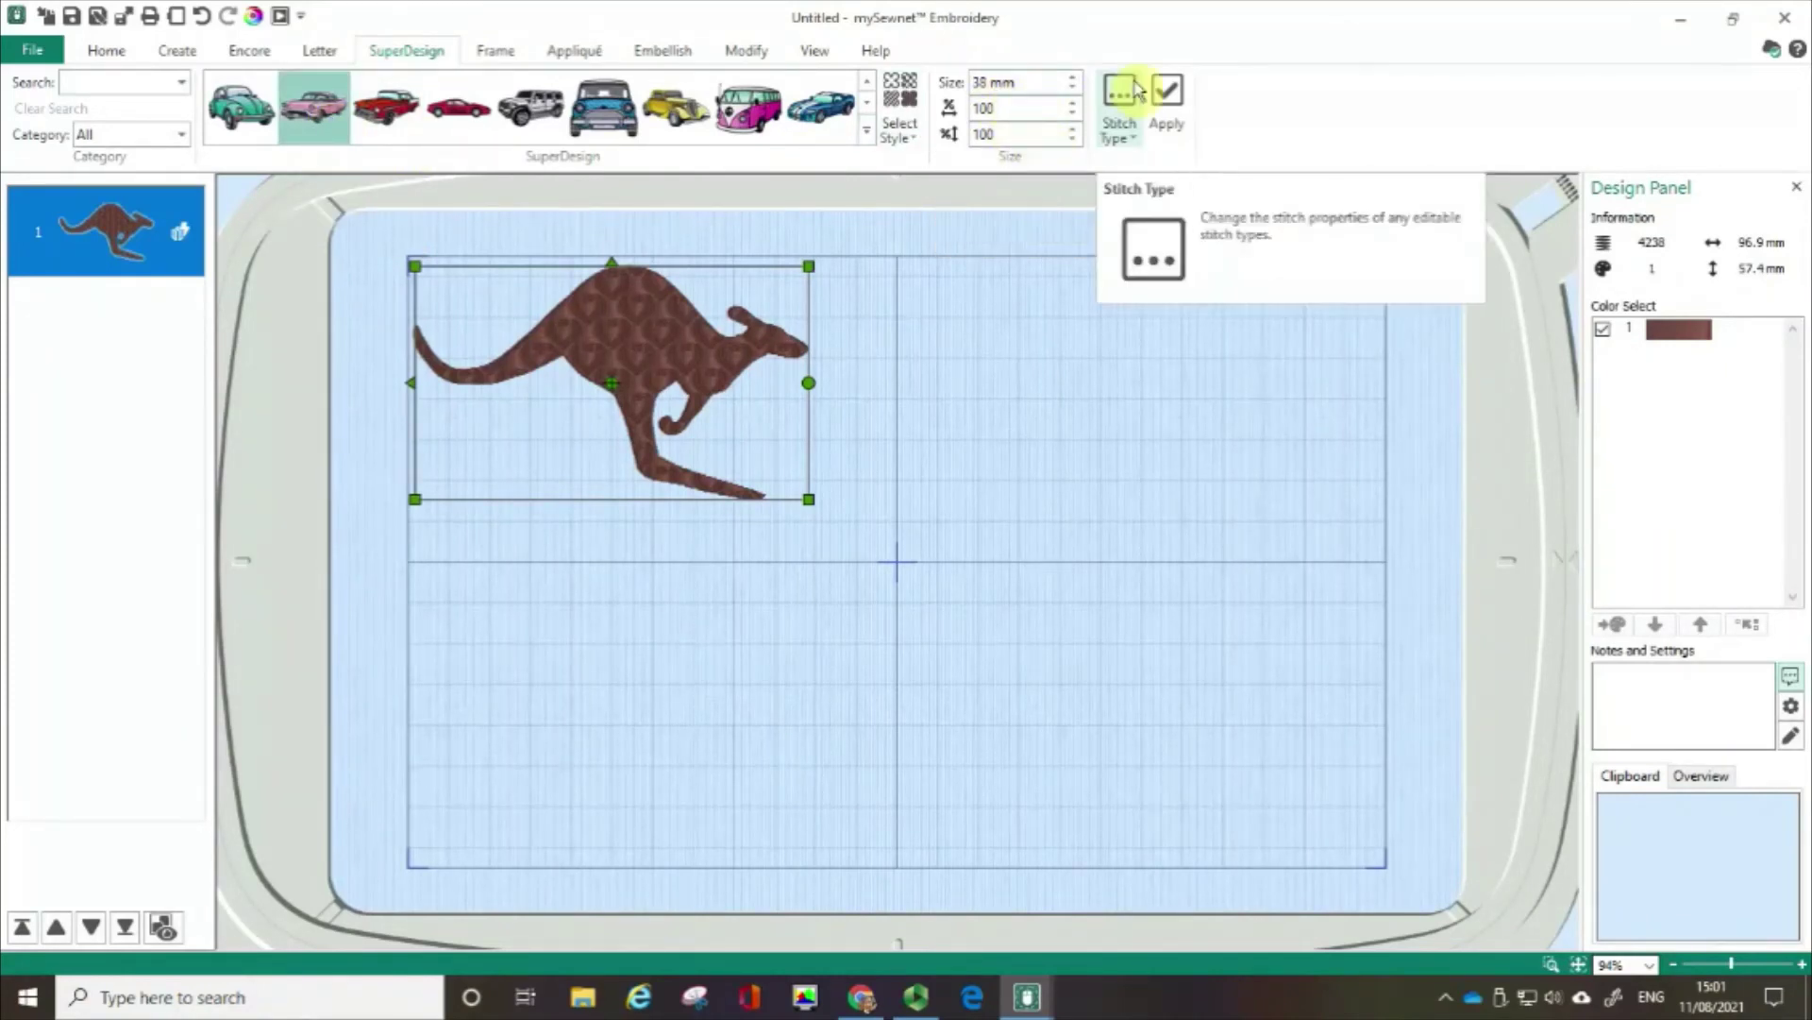
left_click(1167, 91)
left_click_drag(970, 616, 706, 755)
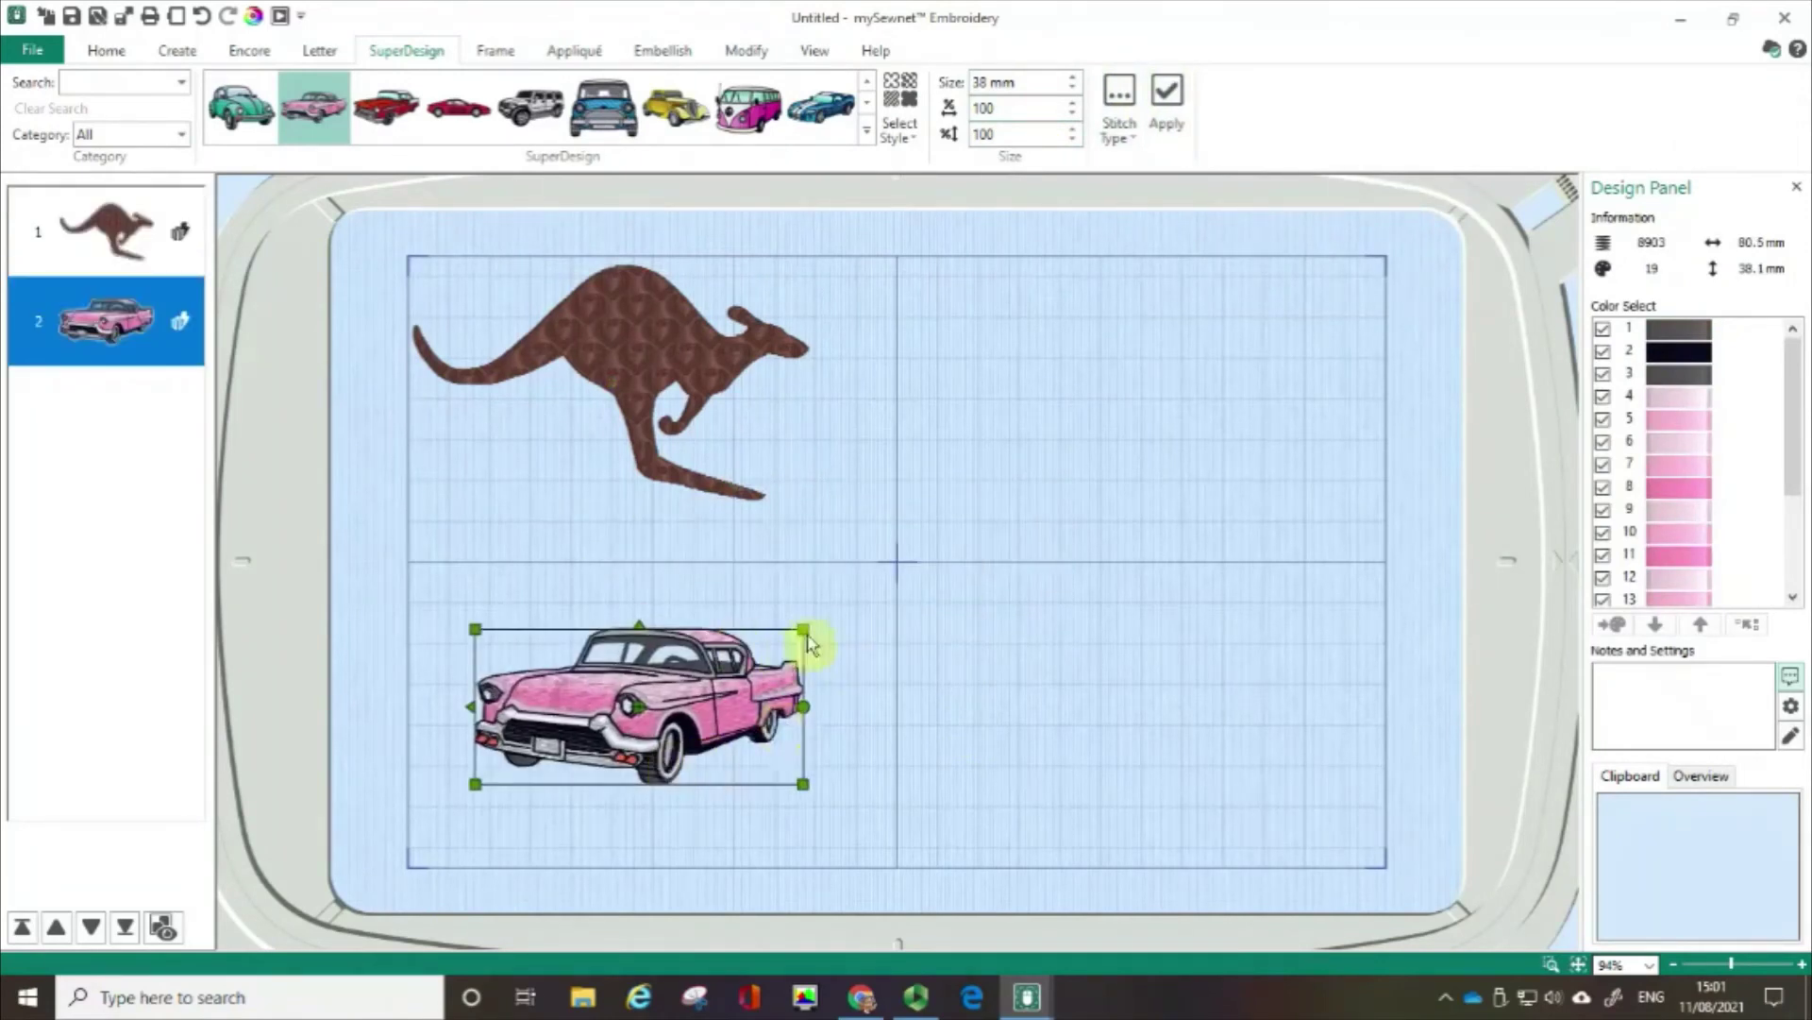
Enlarge the pink car to about 126 by 69 mm and fit it within the hoop's lower left area
left_click_drag(806, 631, 988, 505)
left_click_drag(818, 694, 750, 744)
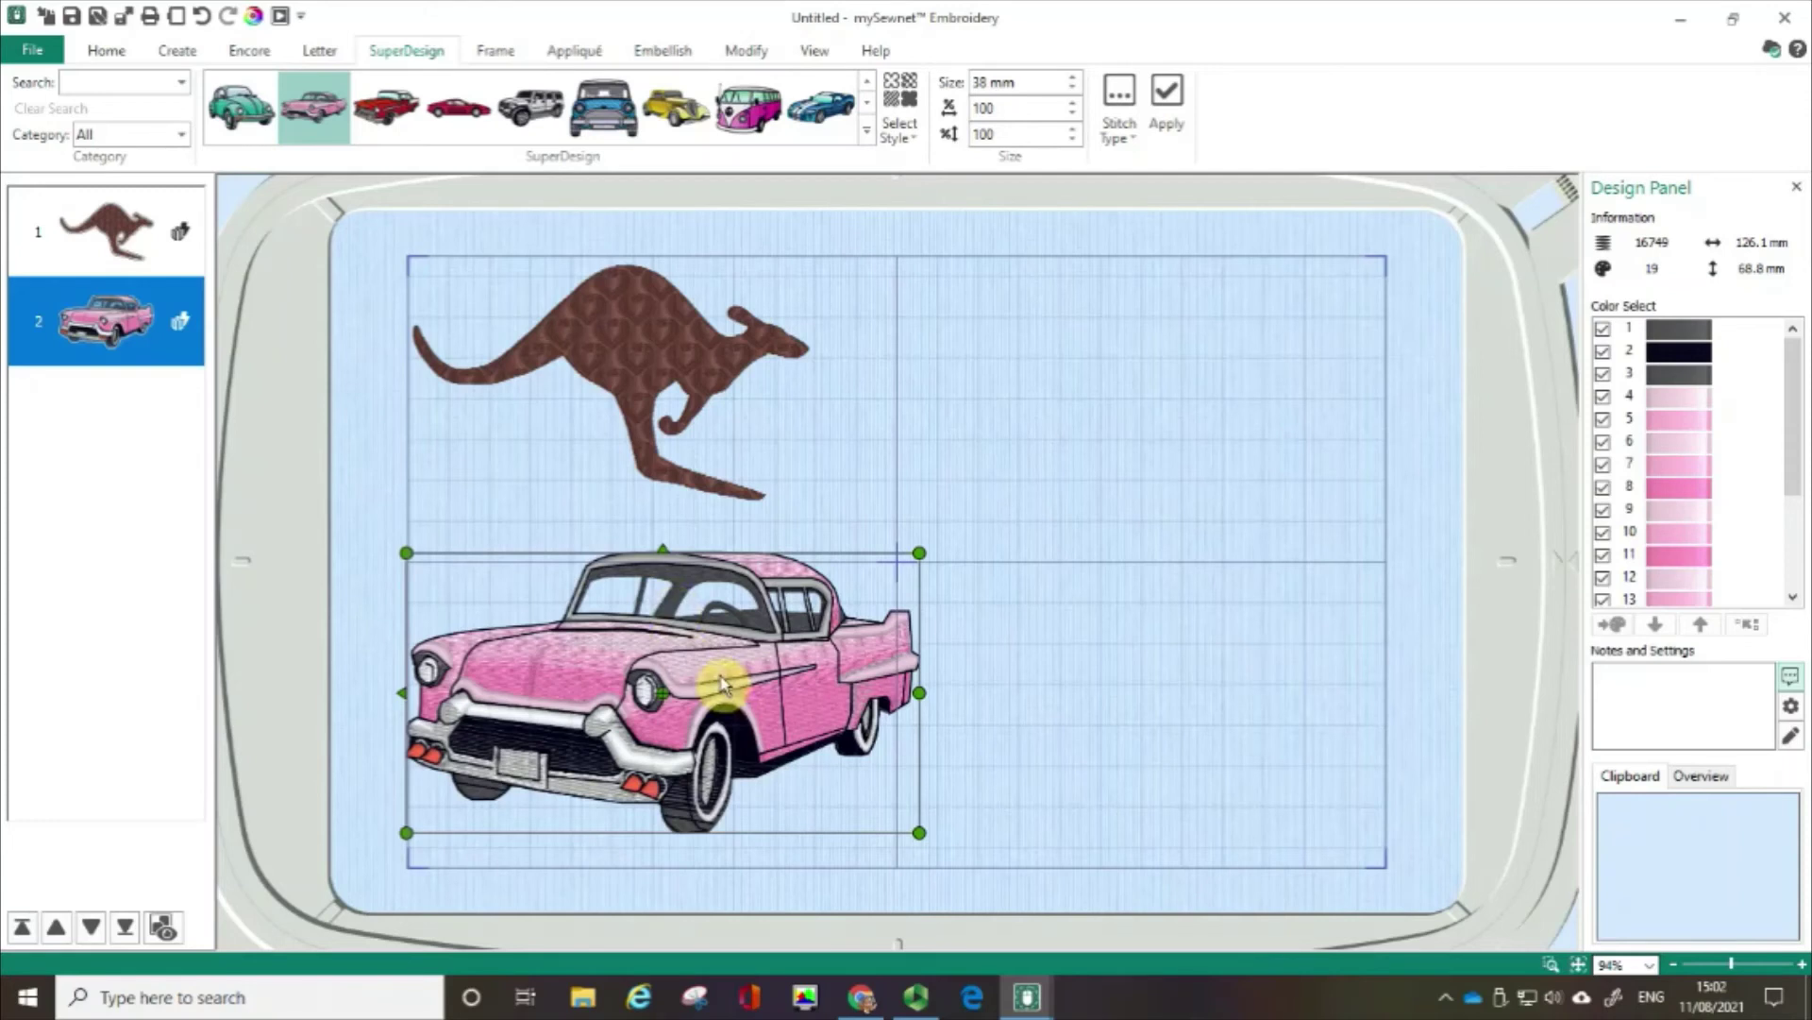
Switch the SuperDesign style to Line and add the outline classic car at 38 mm in the hoop's upper right area
left_click(889, 122)
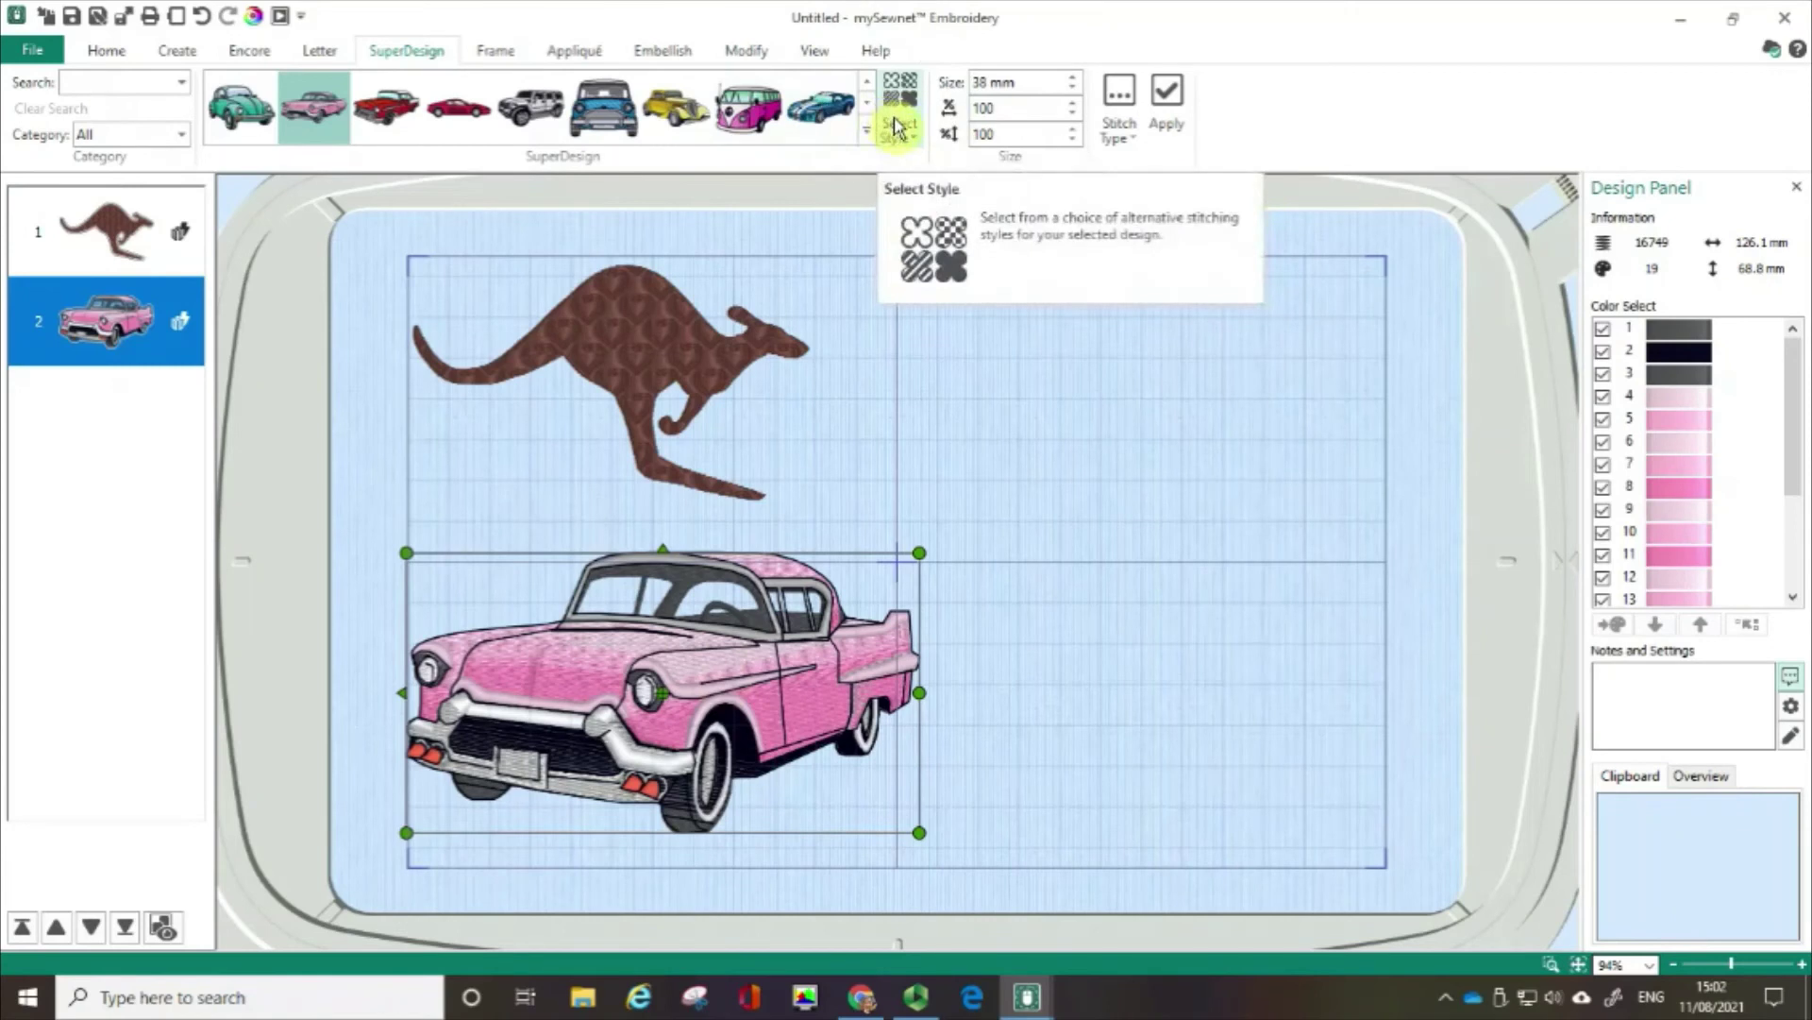
left_click(893, 127)
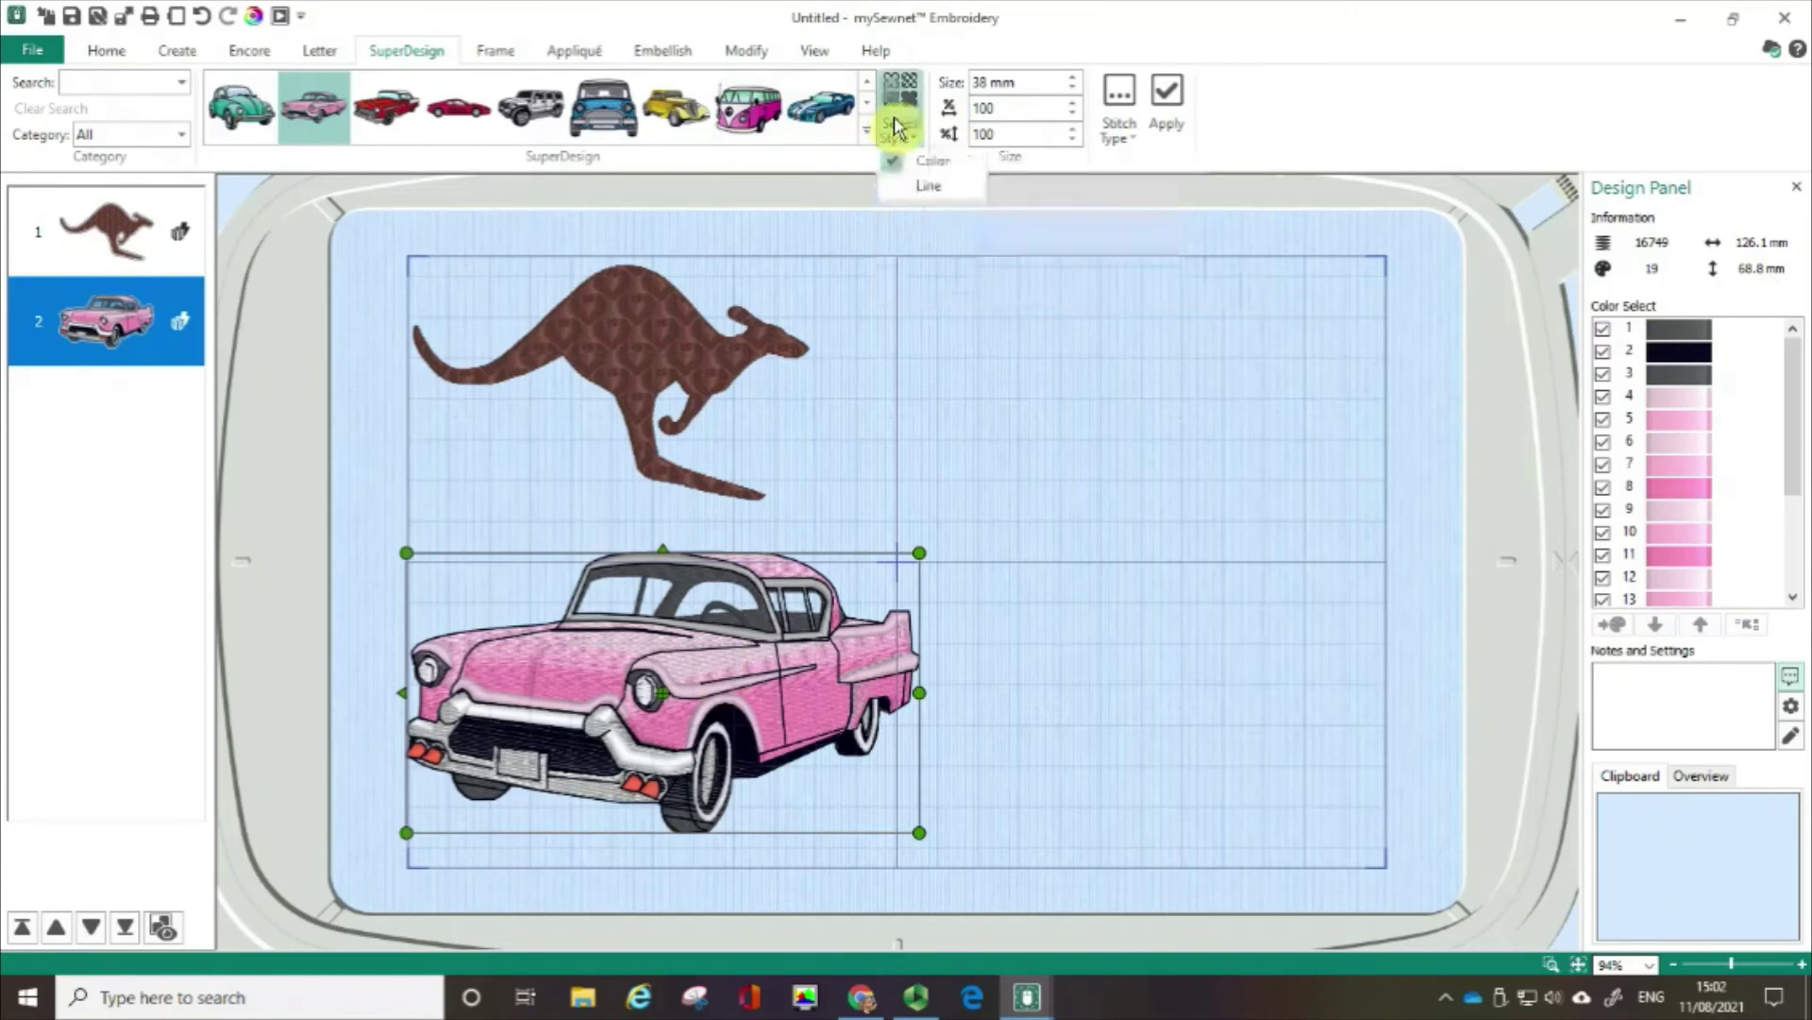
left_click(916, 188)
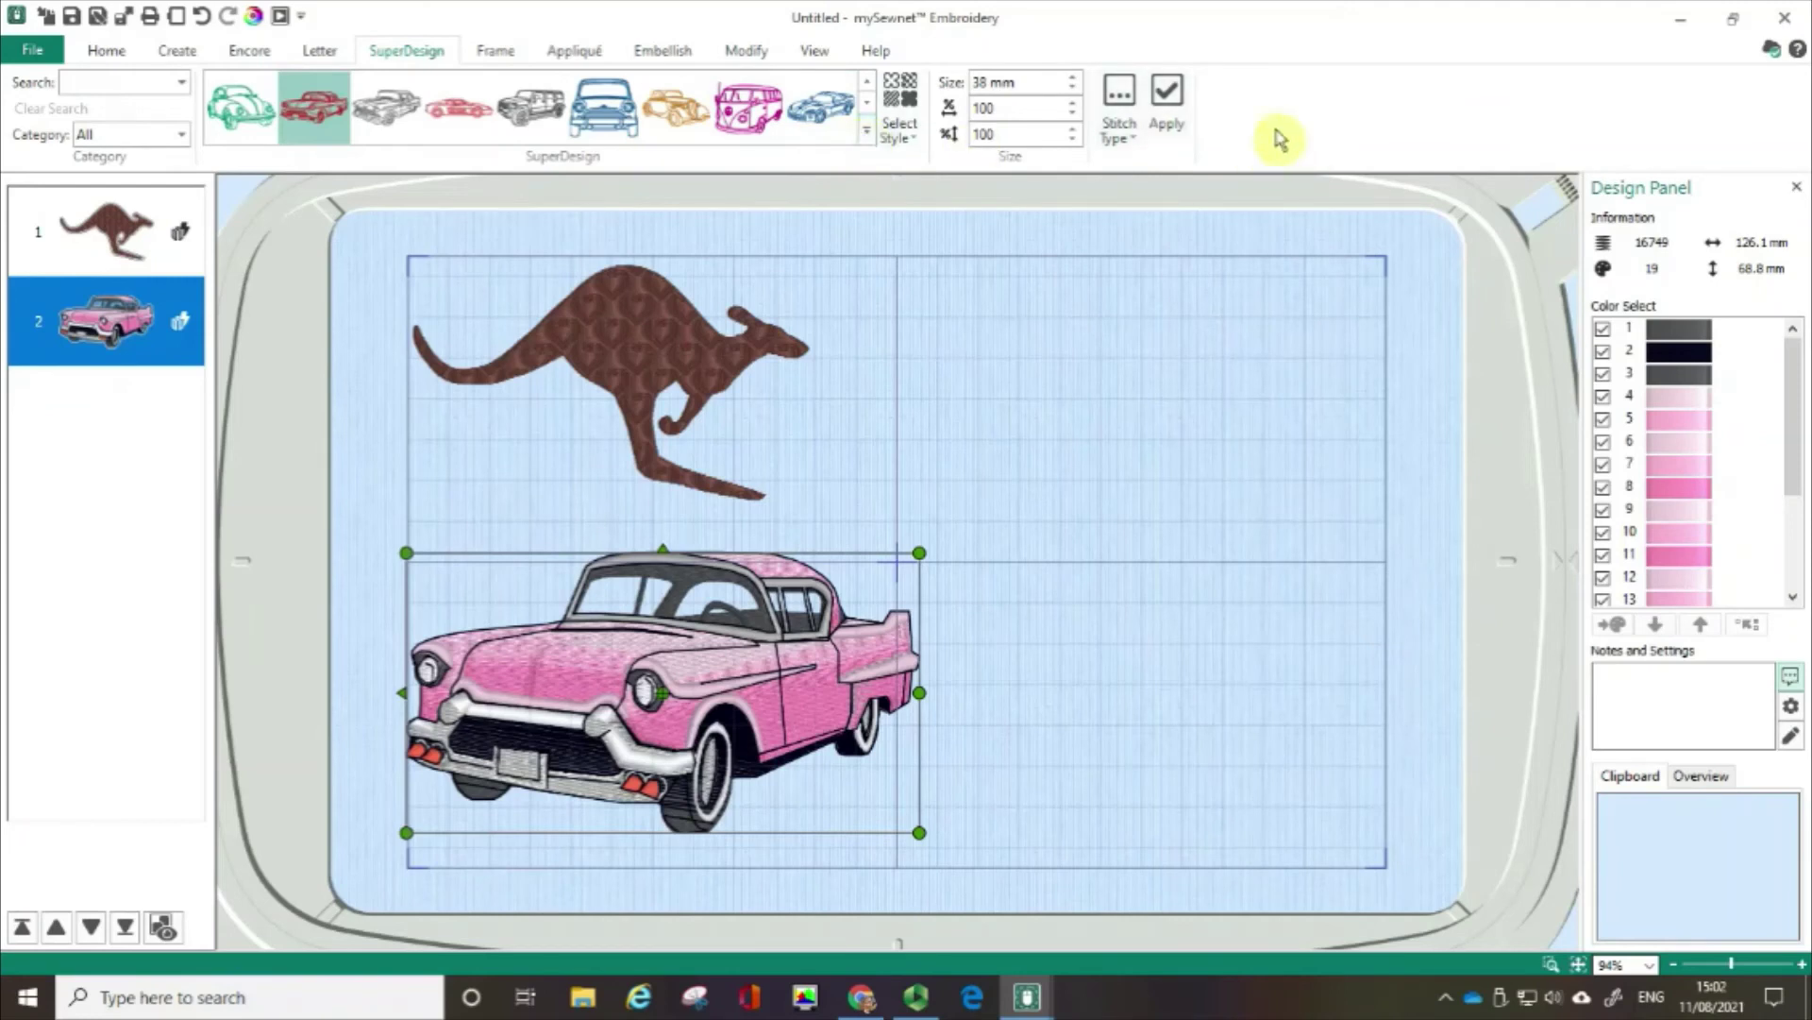
left_click(1169, 95)
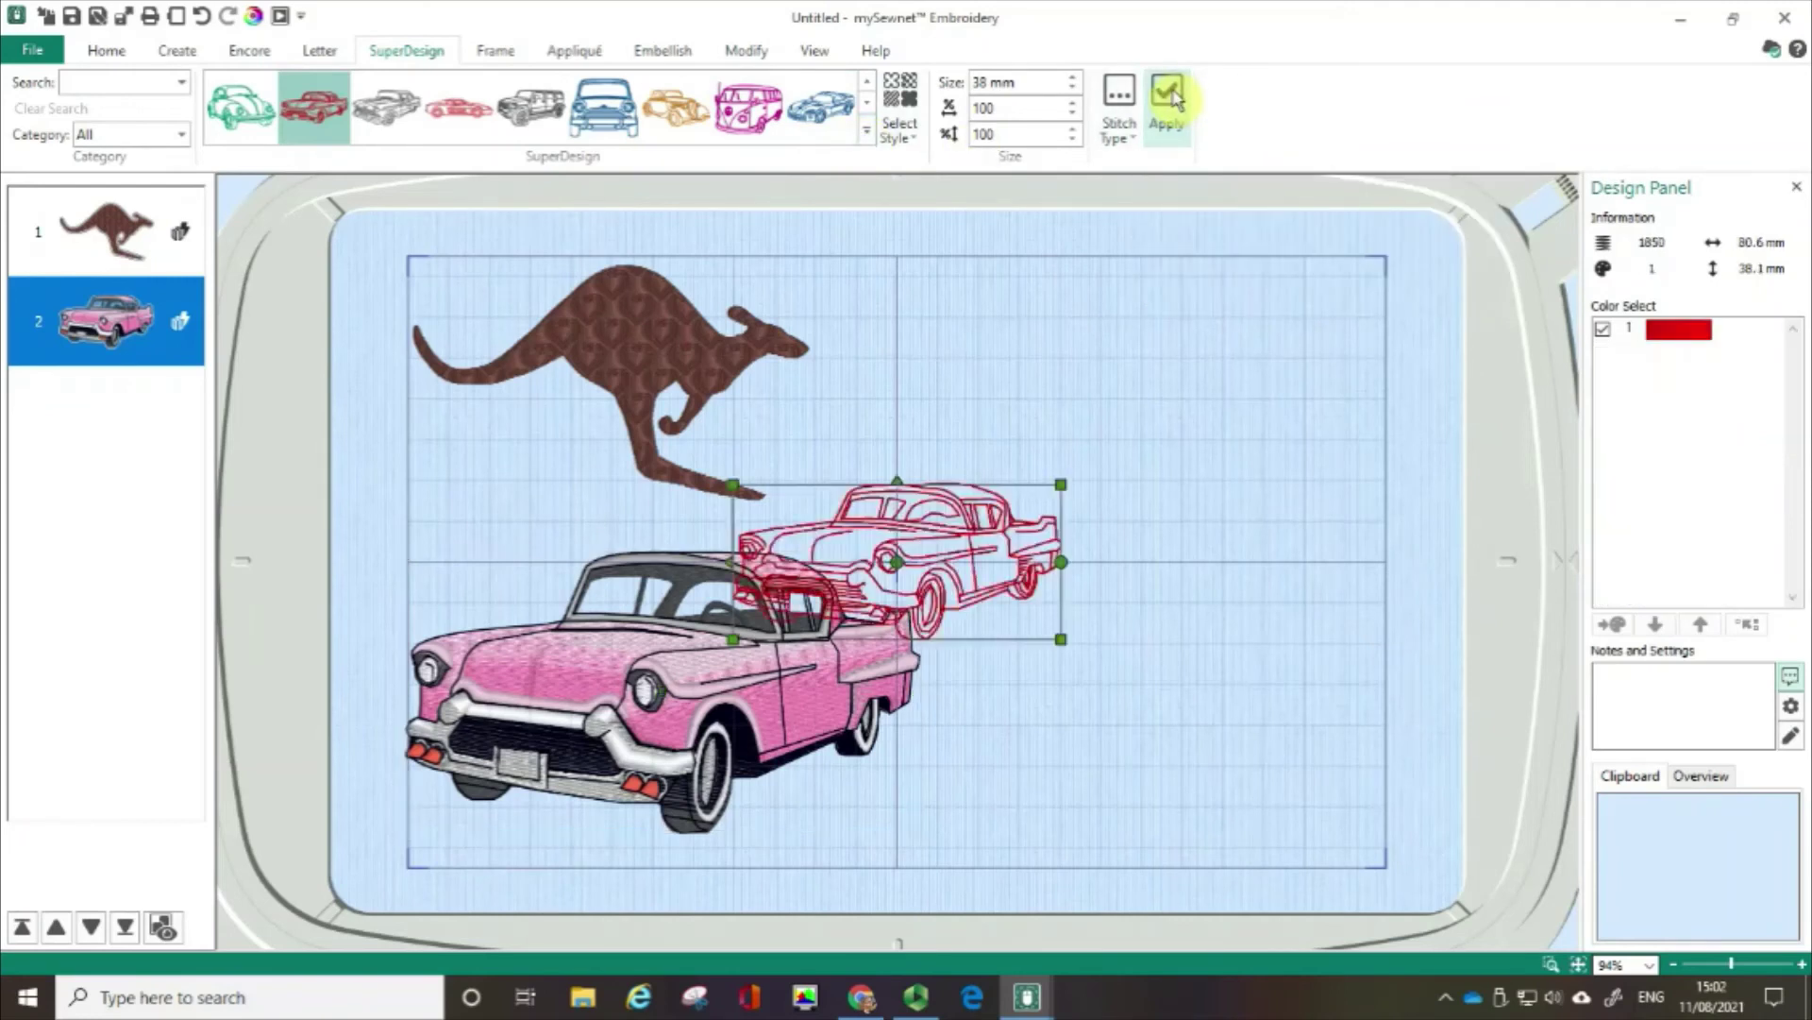
left_click_drag(982, 533, 1268, 331)
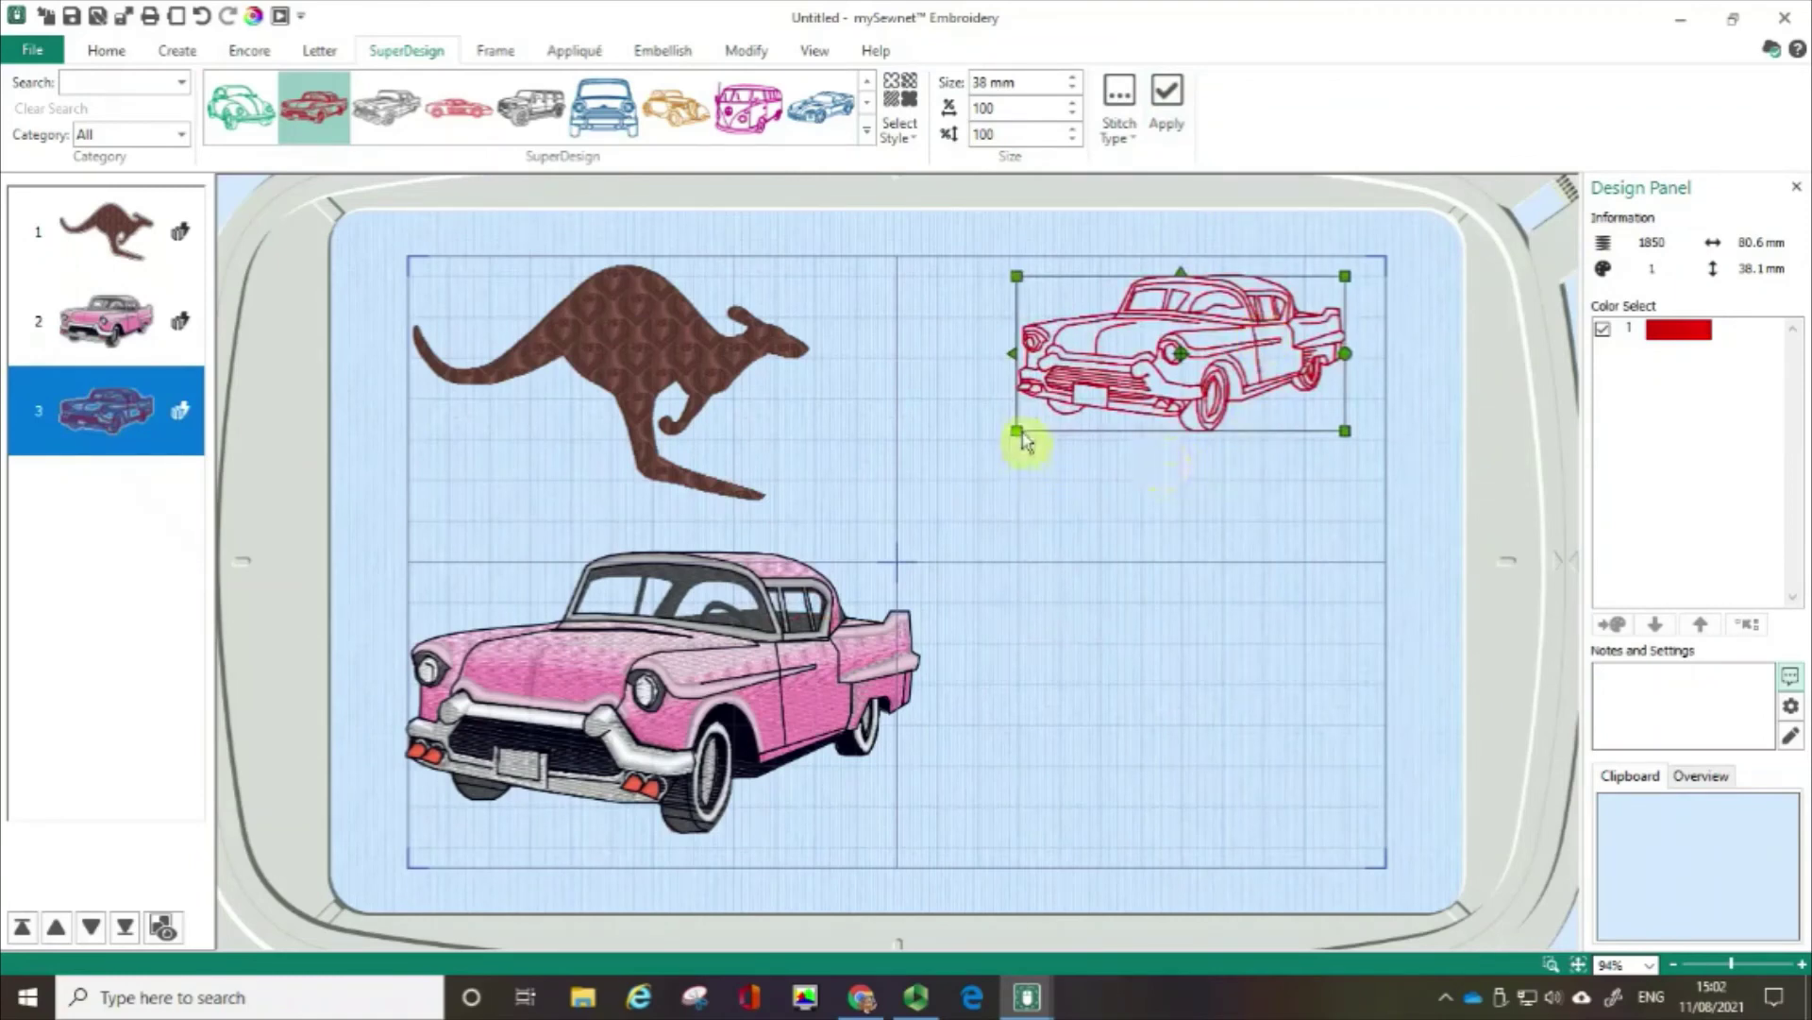
Enlarge the red outline car to about 156 by 94 mm and shift it down toward the hoop's centre
left_click_drag(1025, 434, 870, 547)
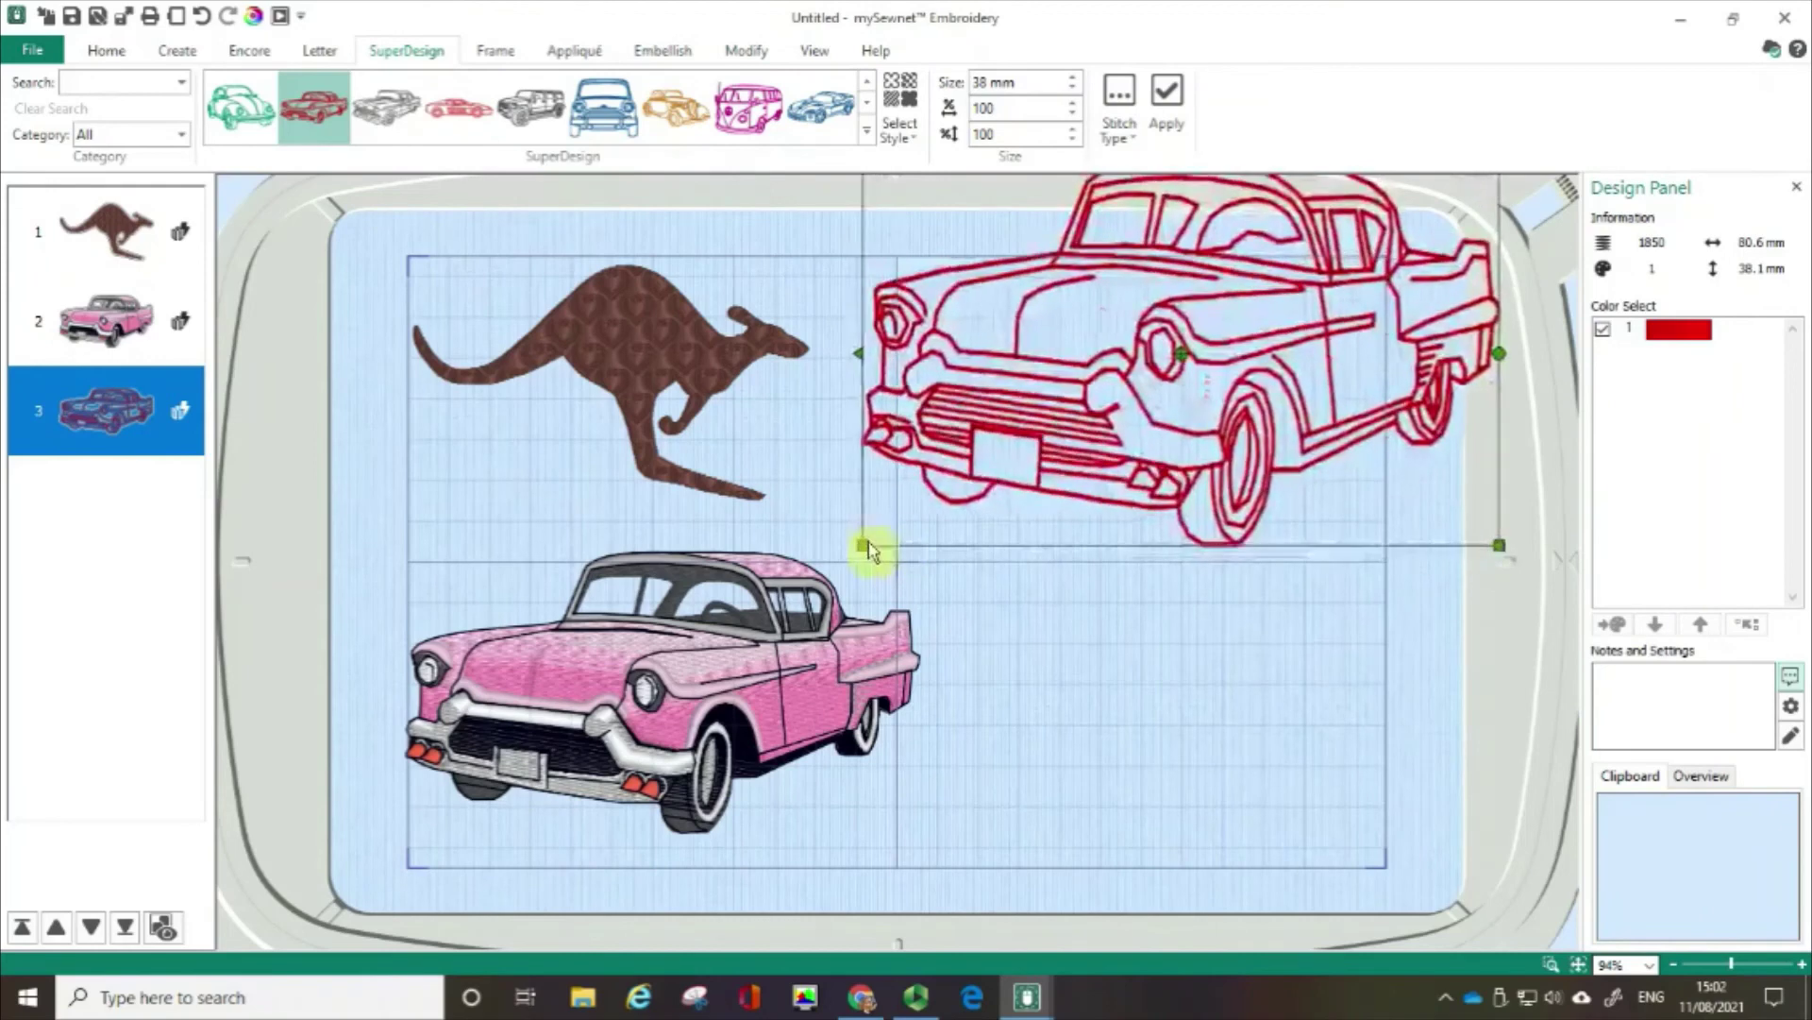
left_click_drag(1121, 409, 1042, 477)
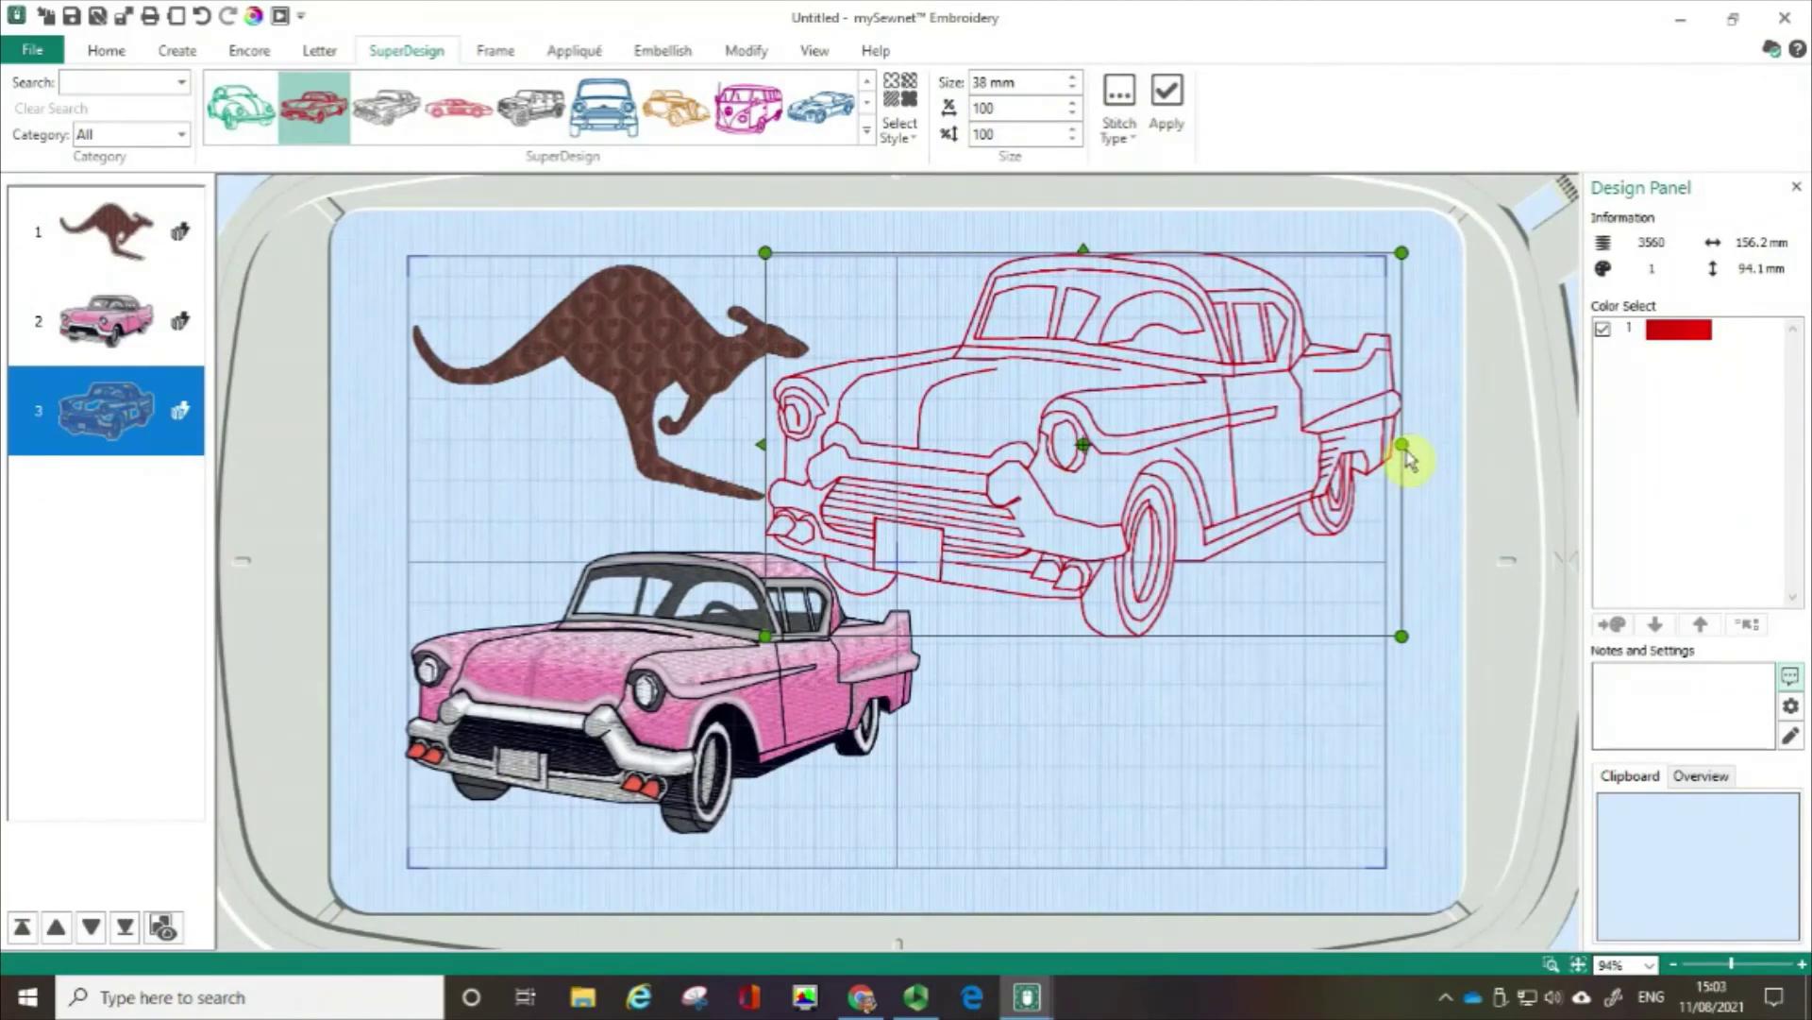
Rotate the red outline car slightly clockwise and mirror it horizontally, nudging it down and right in the hoop
mouse_move(1407, 458)
left_mouse_down()
mouse_move(1424, 569)
mouse_move(1397, 453)
left_mouse_up()
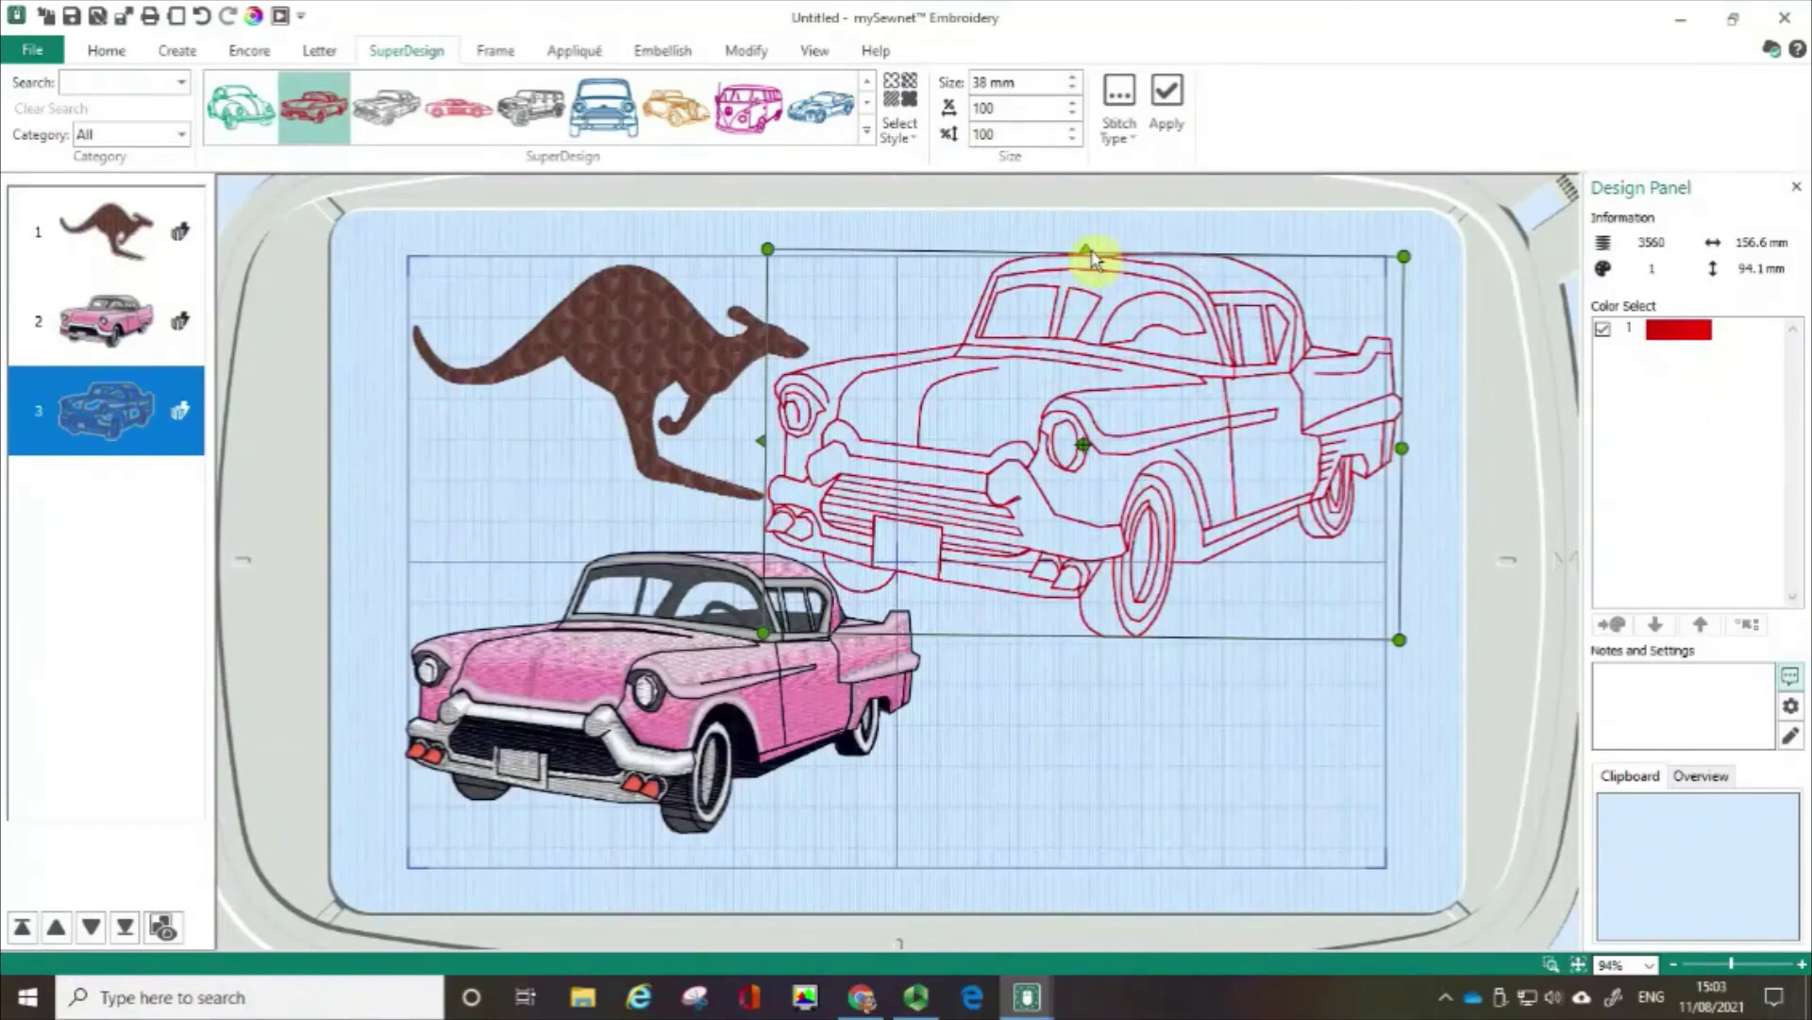
left_click(763, 443)
left_click_drag(1098, 499, 1118, 536)
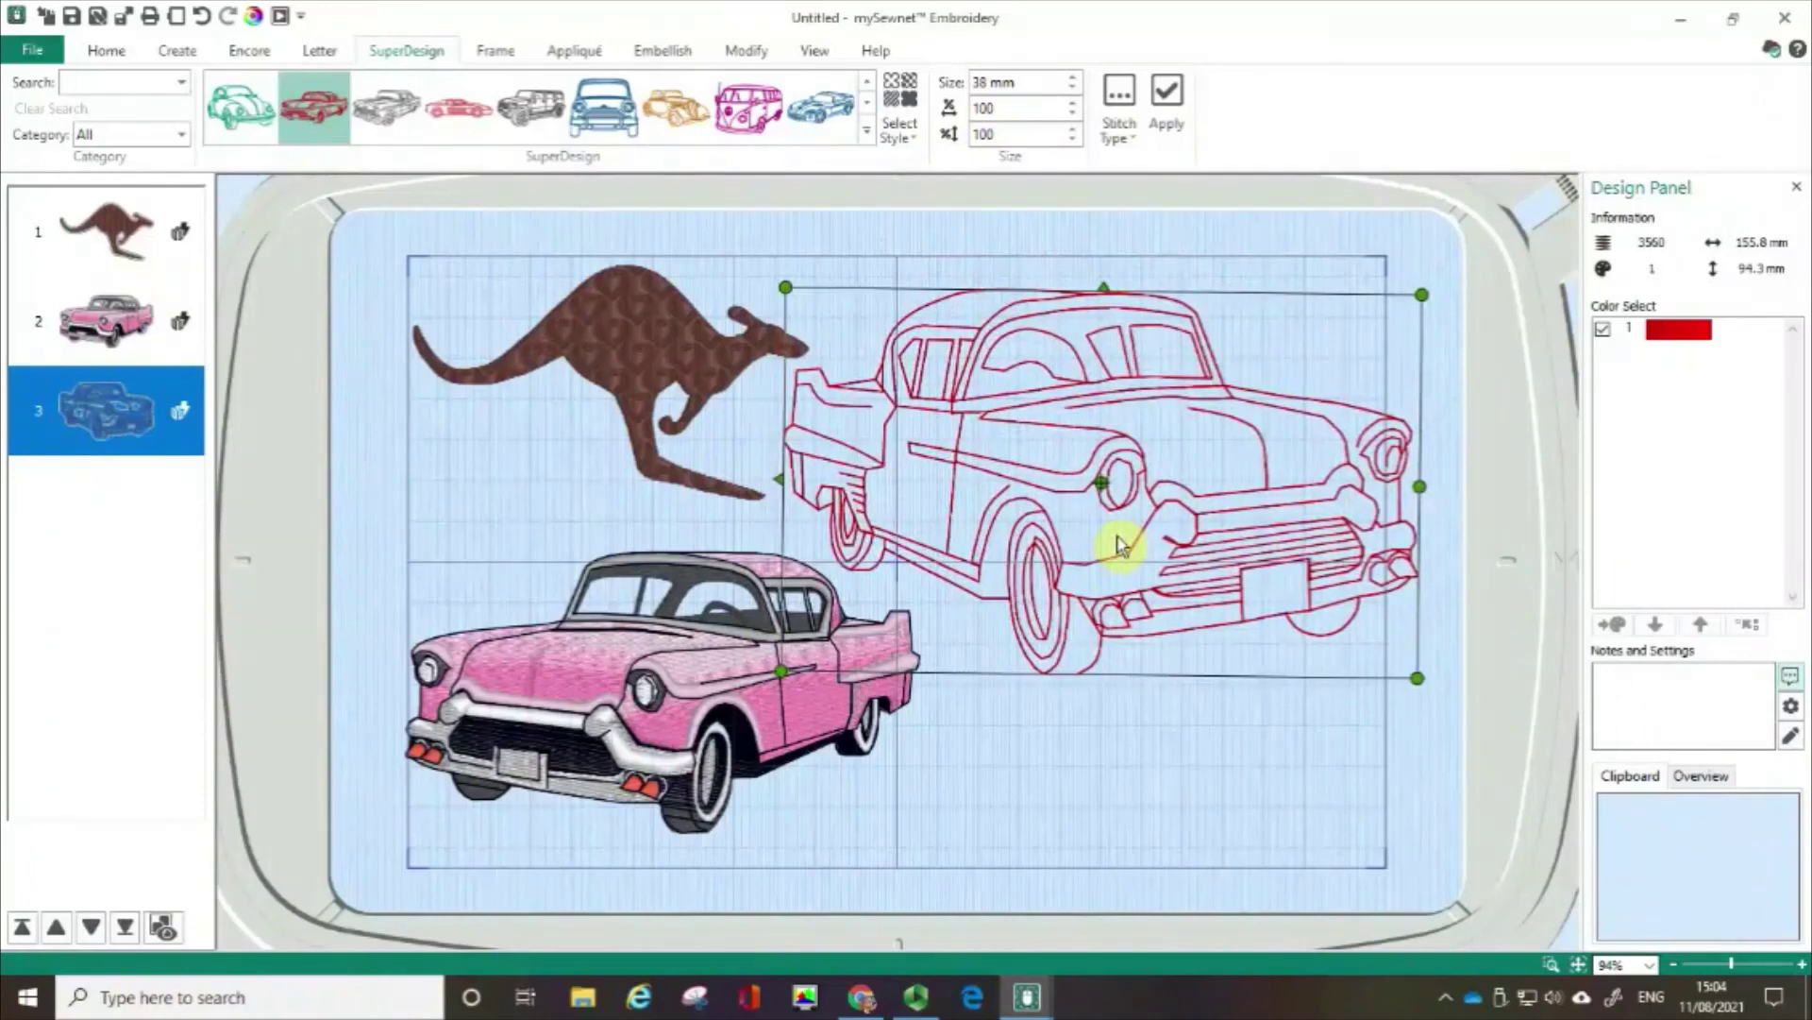